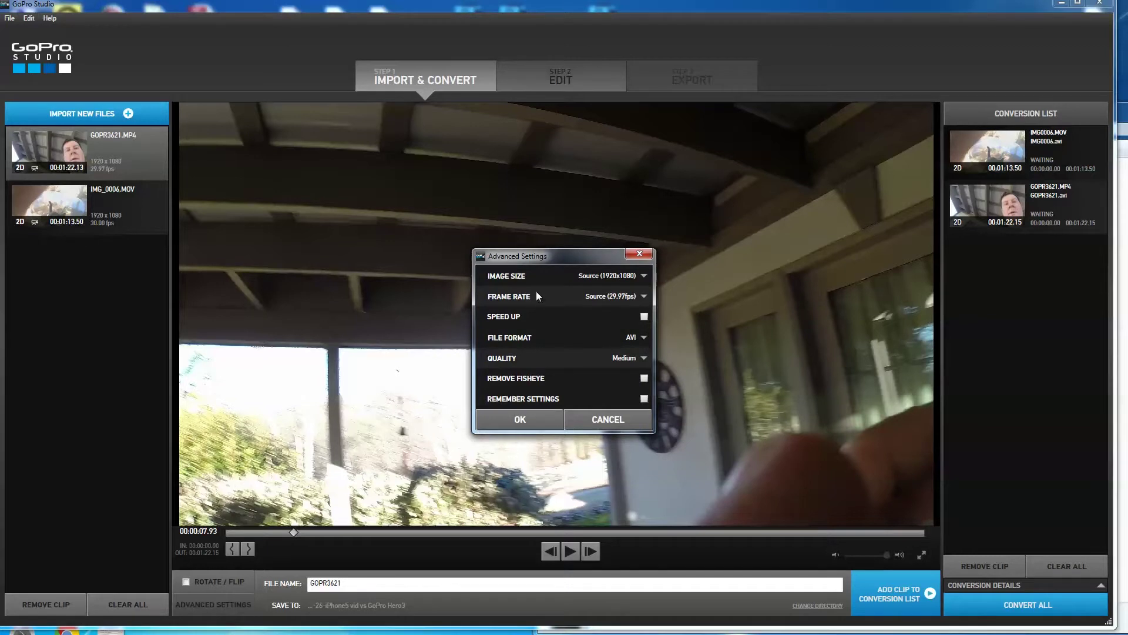
Step: Check the available frame rates in the advanced conversion settings and accept them with the frame rate kept at Source (29.97fps)
click(642, 296)
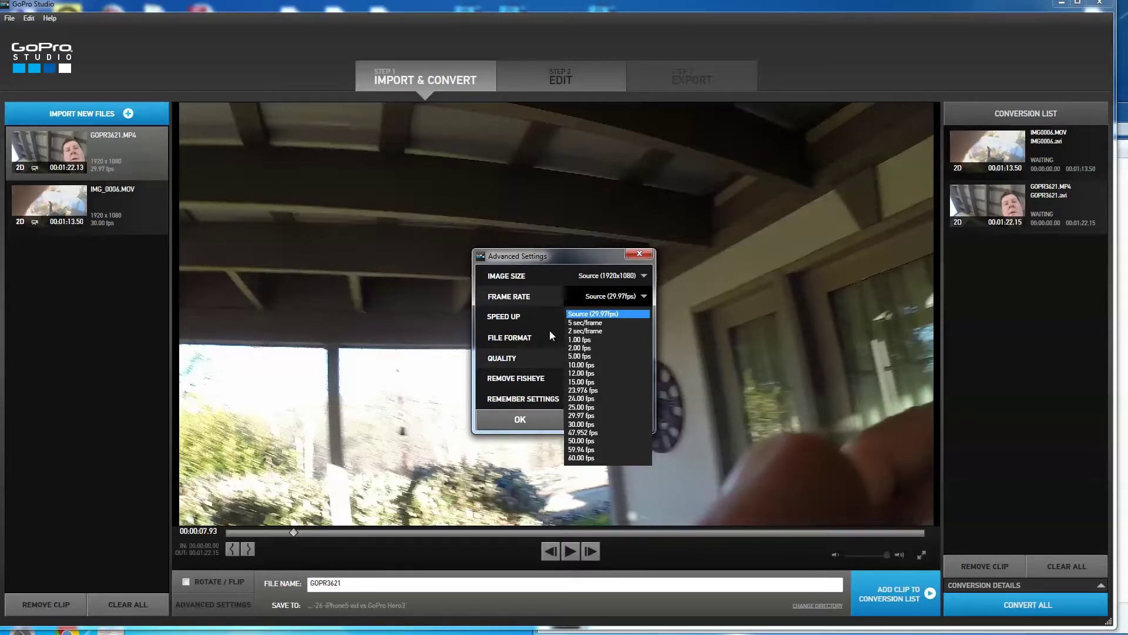
click(599, 260)
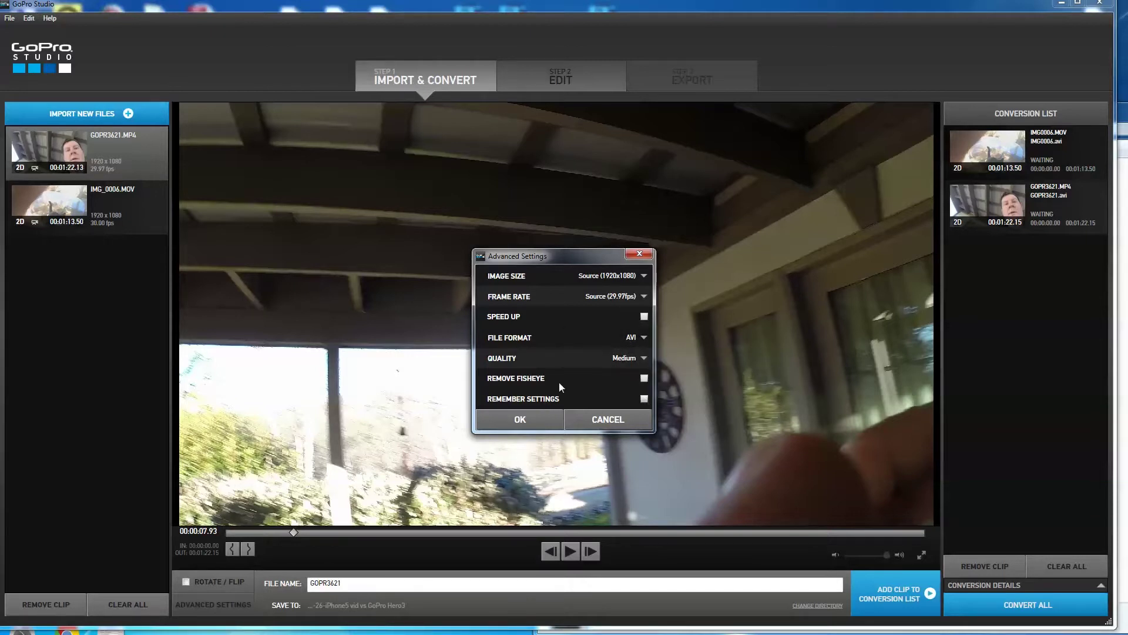
click(523, 420)
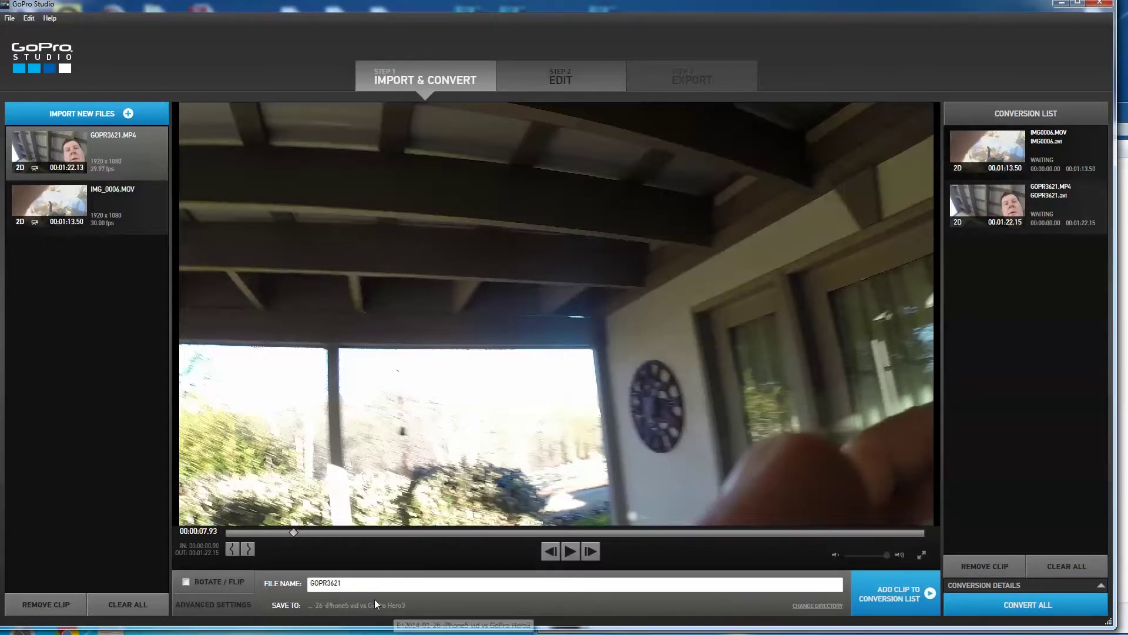
Step: Convert all clips in the conversion list and proceed to the Edit stage
click(1033, 610)
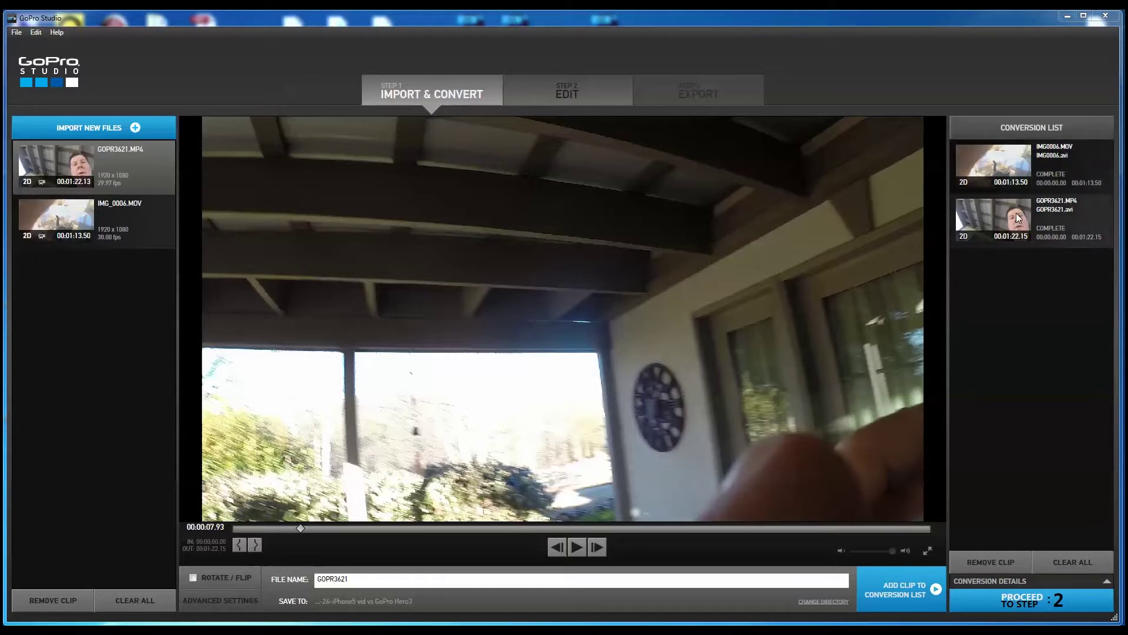
click(565, 92)
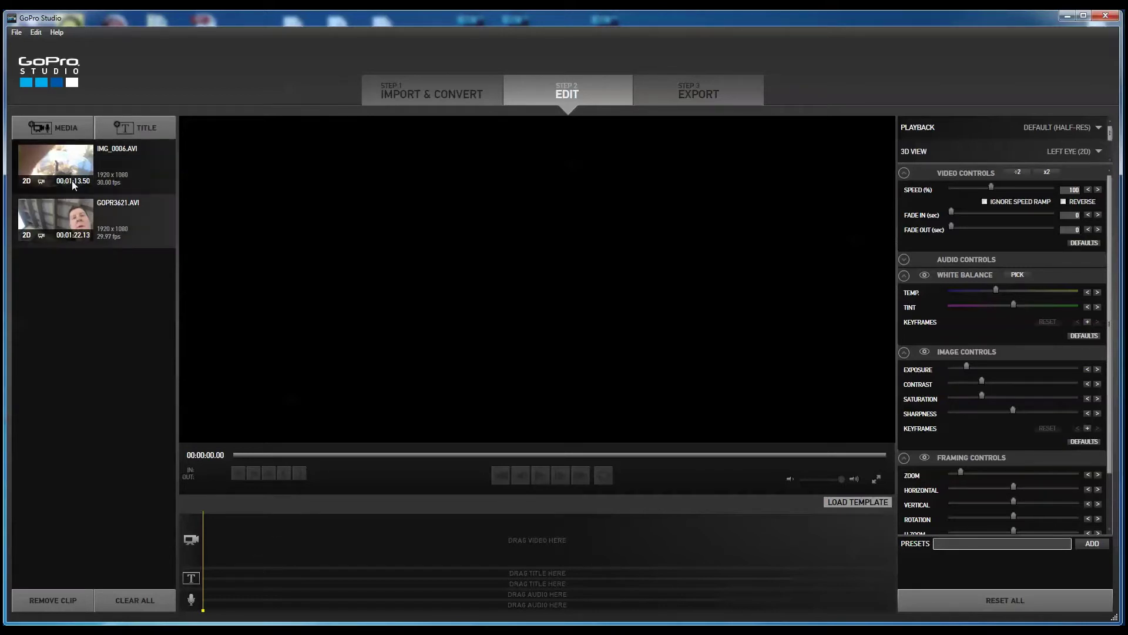
Step: Trim GOPR3621.AVI from 00:00:13:00 to 00:00:23:10, place it first on the video track and scrub through it
click(58, 216)
drag(233, 456, 294, 462)
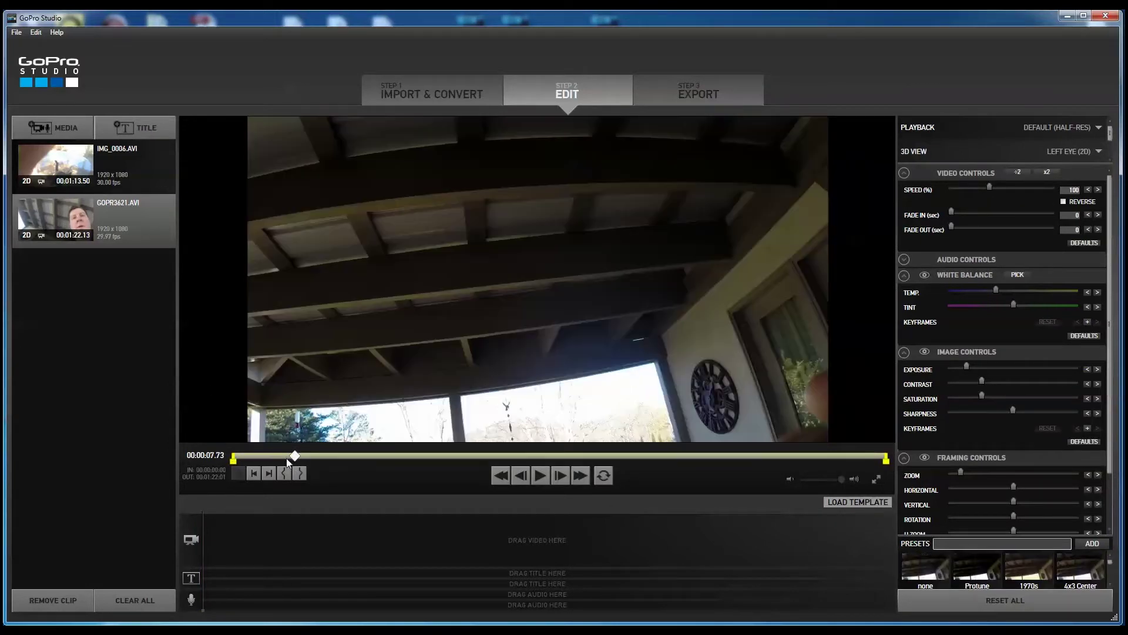
click(337, 455)
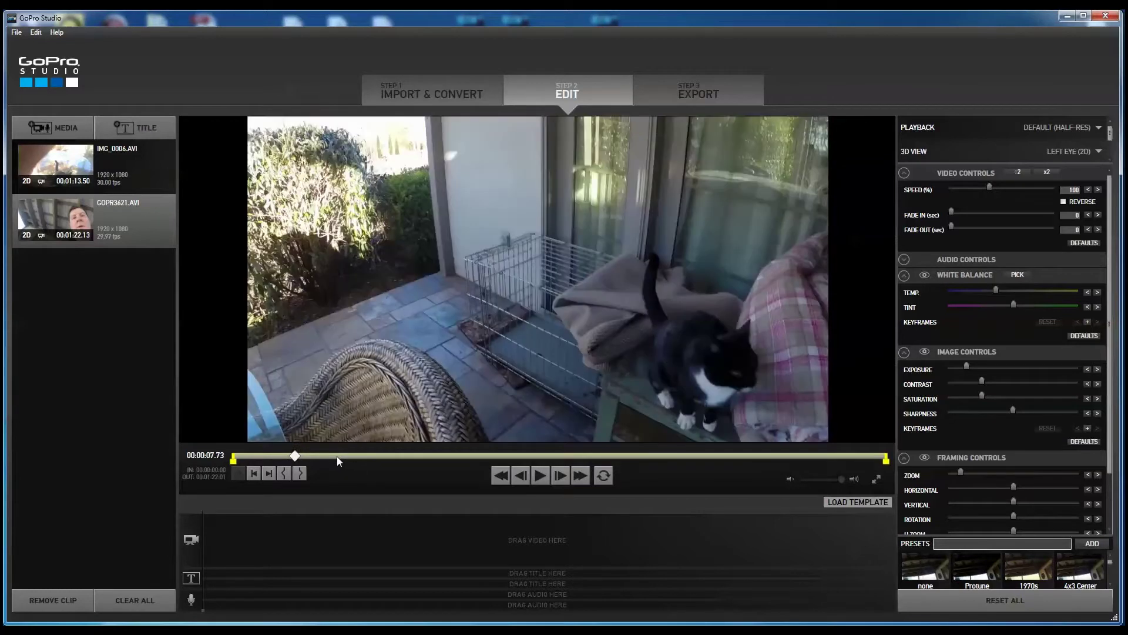
click(284, 478)
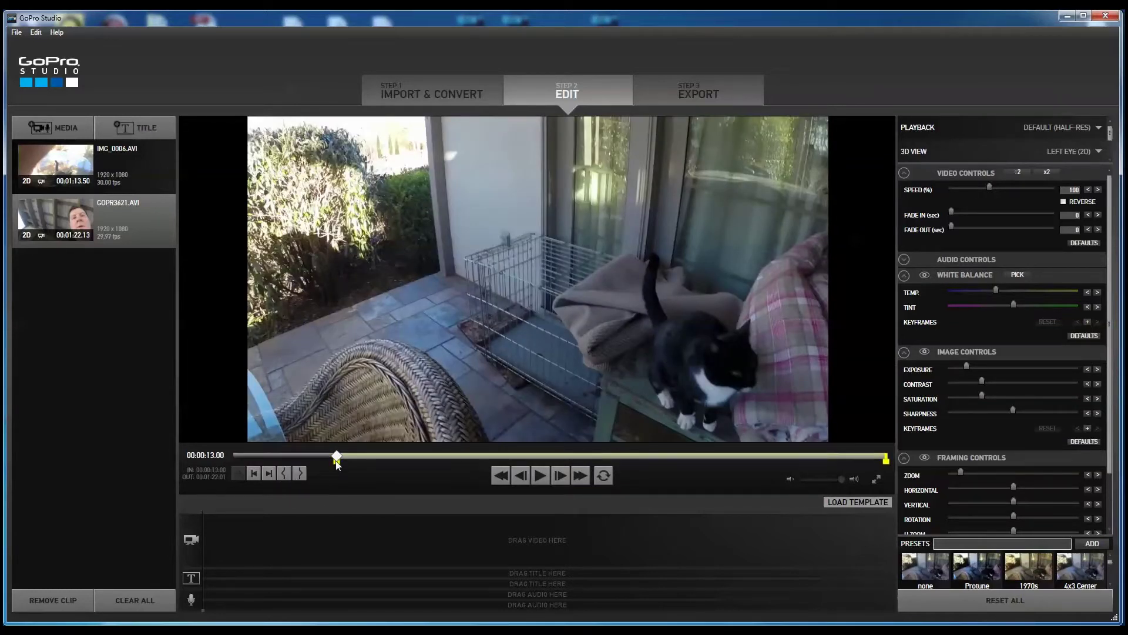
drag(342, 457, 418, 455)
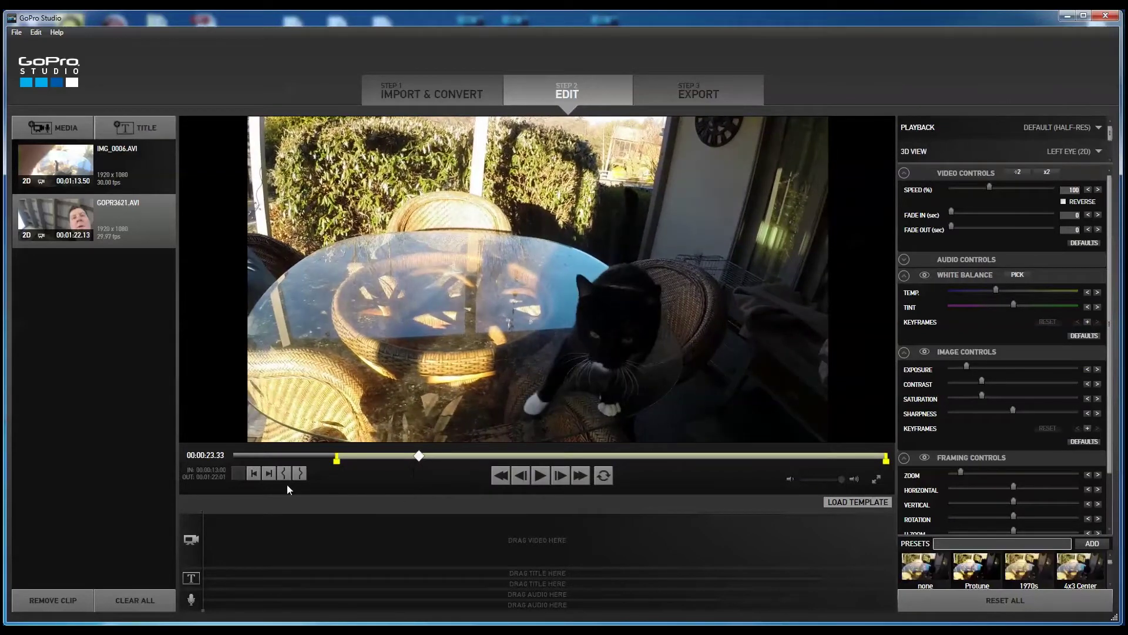
click(299, 473)
drag(56, 219, 243, 554)
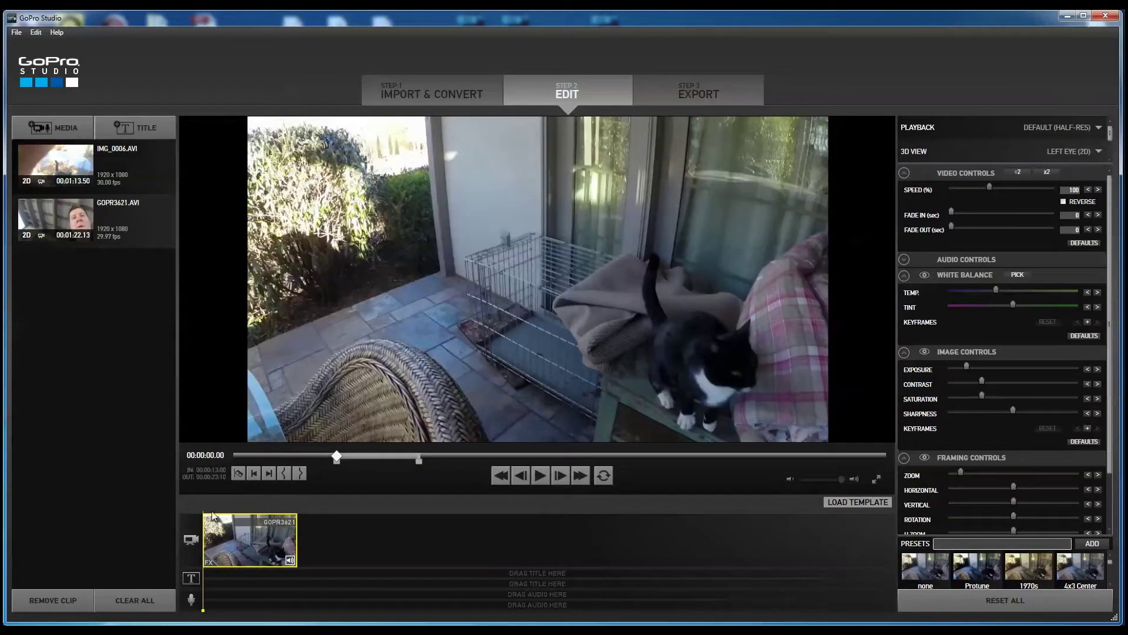
mouse_move(204, 612)
mouse_down()
mouse_move(277, 612)
mouse_move(205, 611)
mouse_up()
drag(219, 611, 295, 607)
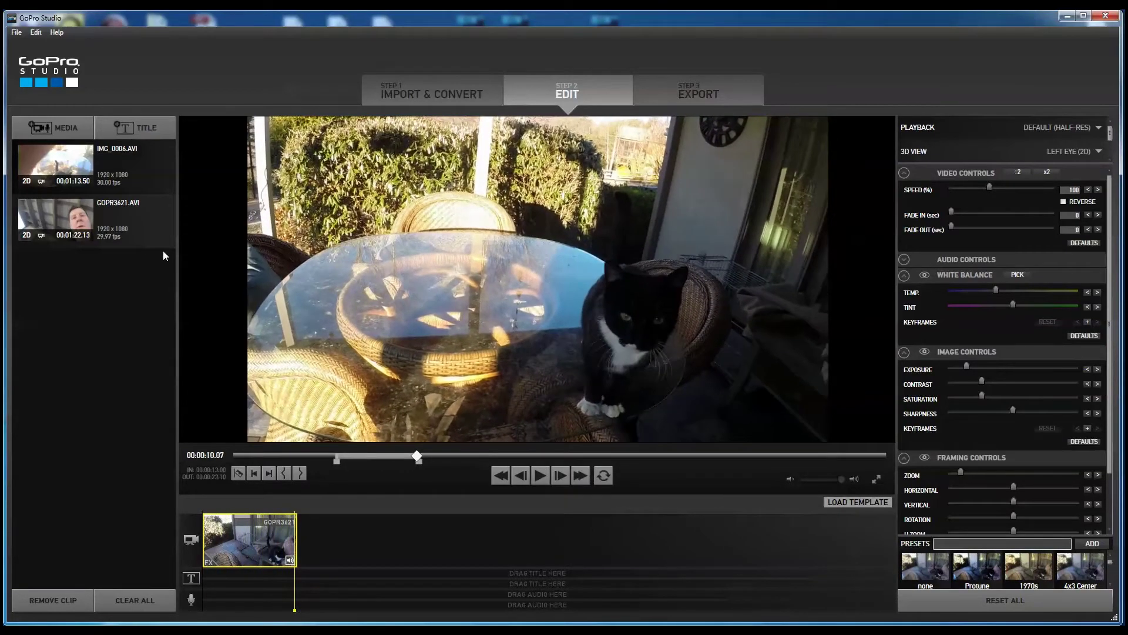
Step: Trim IMG_0006.AVI from 00:00:20:27 to 00:00:36:03 and add it after the first clip on the video track
click(68, 164)
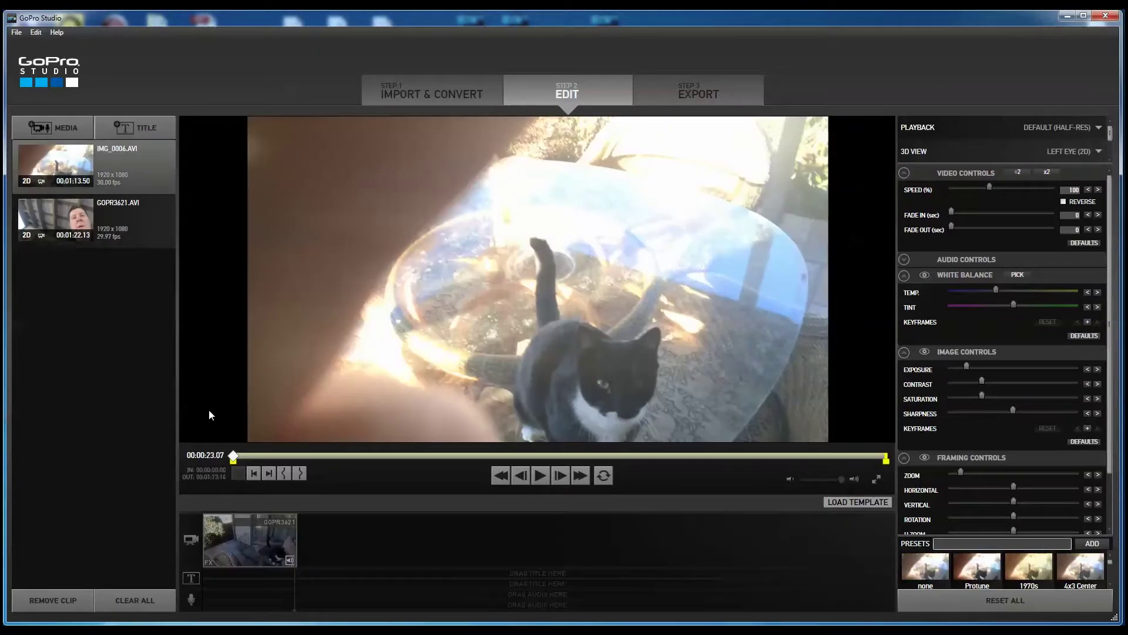
drag(239, 460, 420, 471)
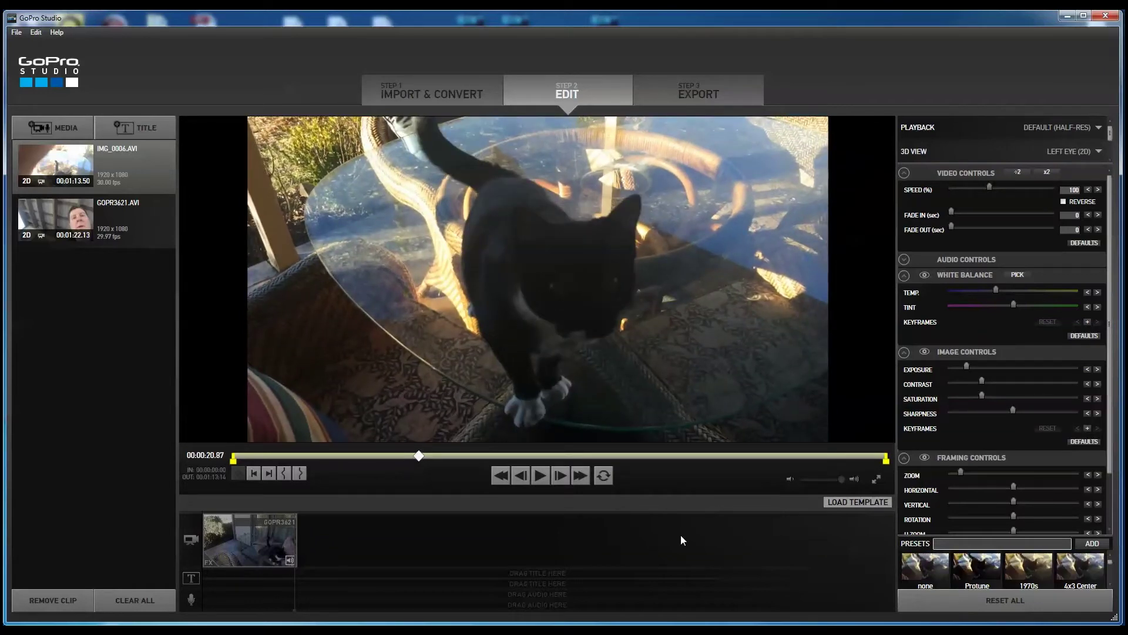
click(286, 477)
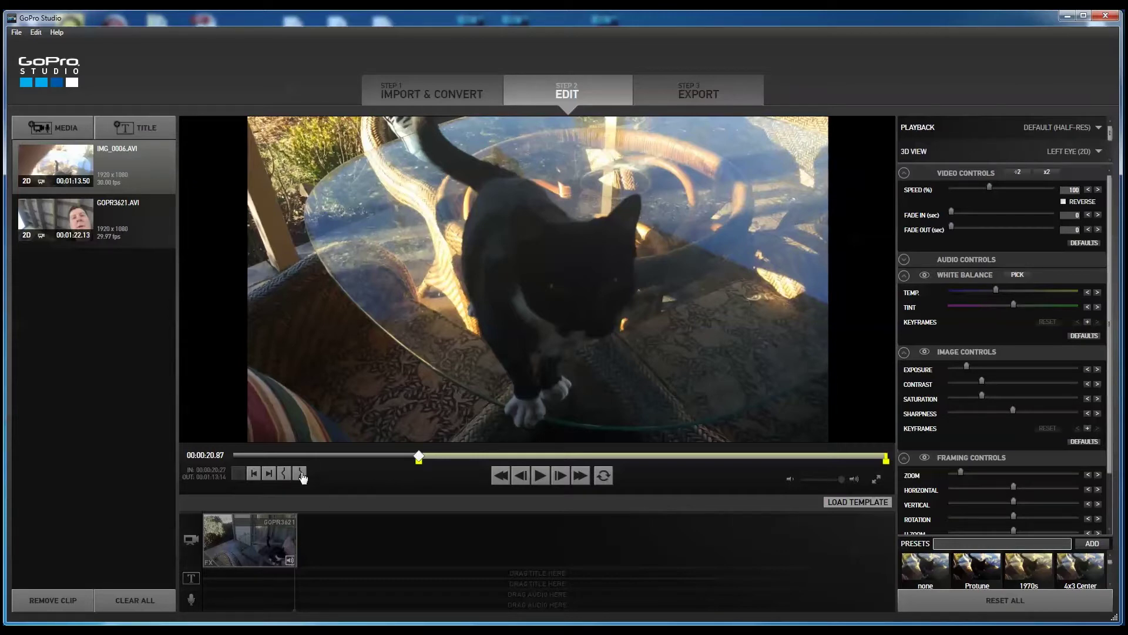
drag(420, 457, 554, 474)
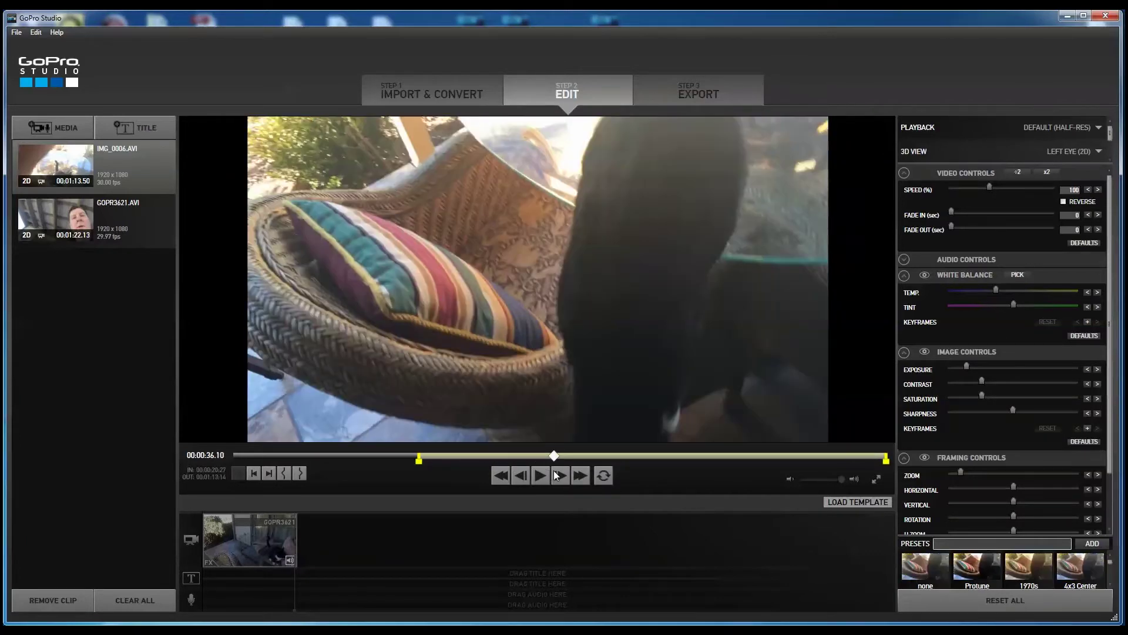
click(299, 473)
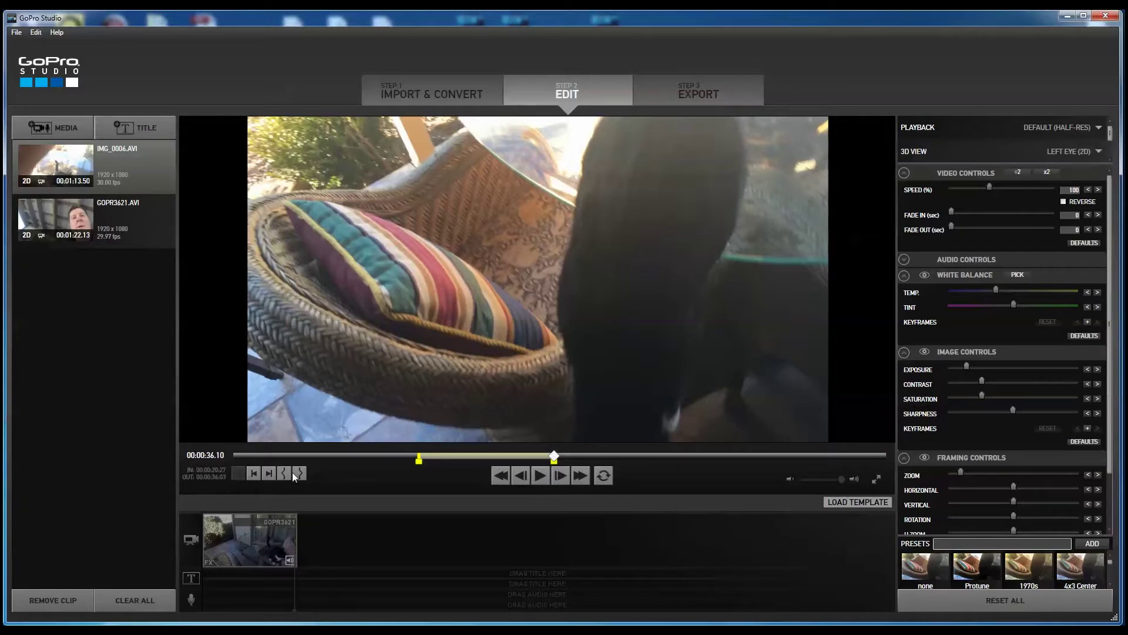
drag(68, 167, 327, 551)
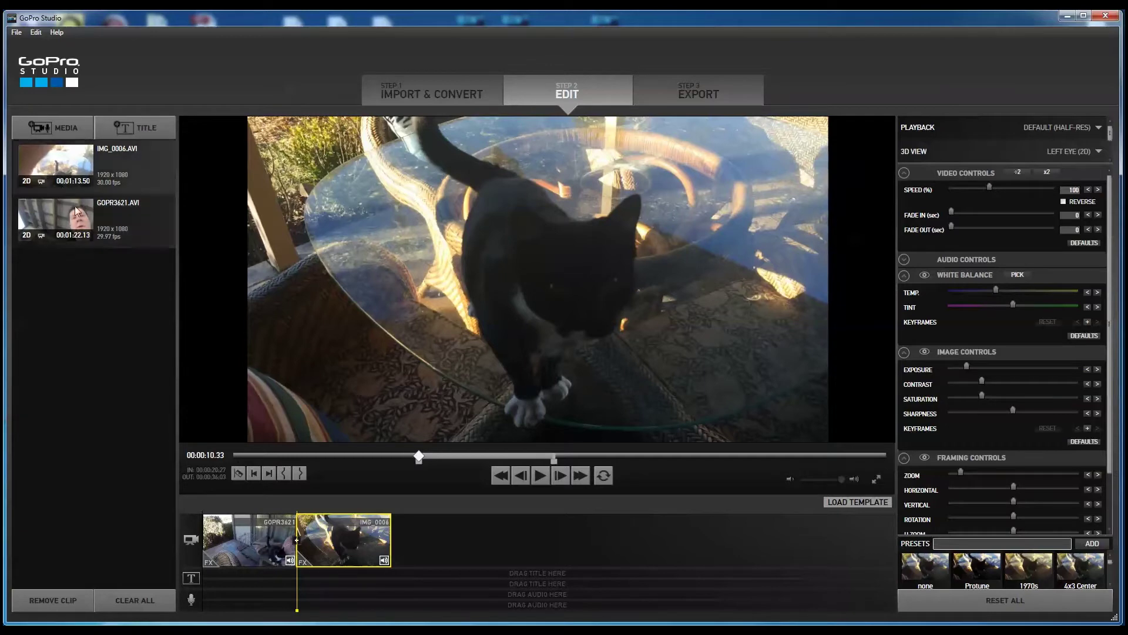
Step: Play the timeline from within the first clip to review the cut to the second clip
click(59, 217)
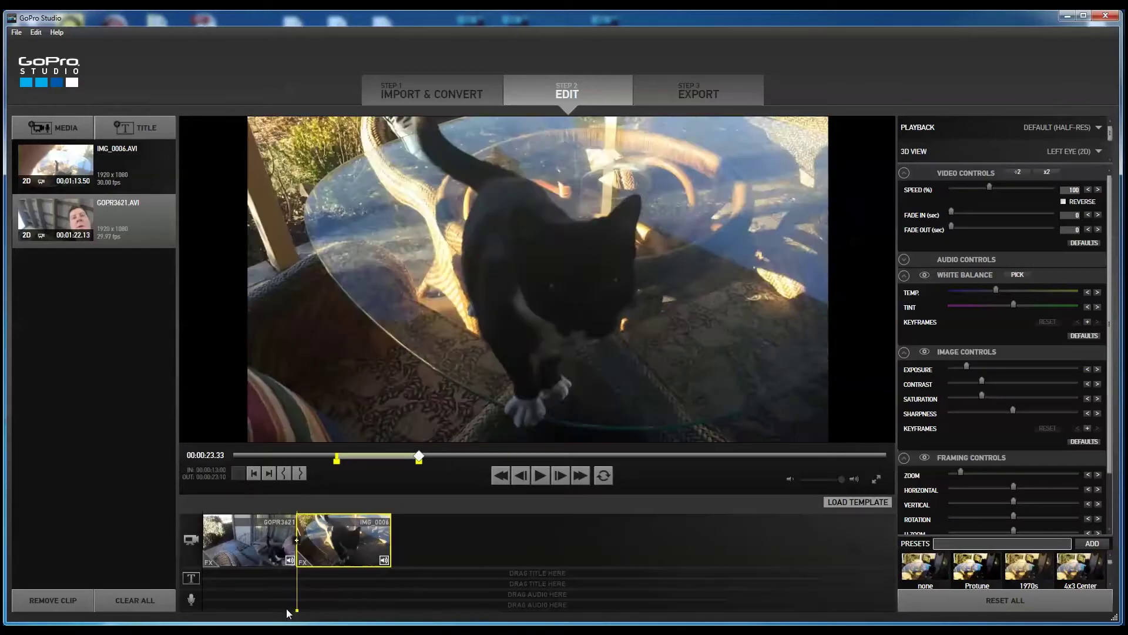
click(263, 609)
click(536, 476)
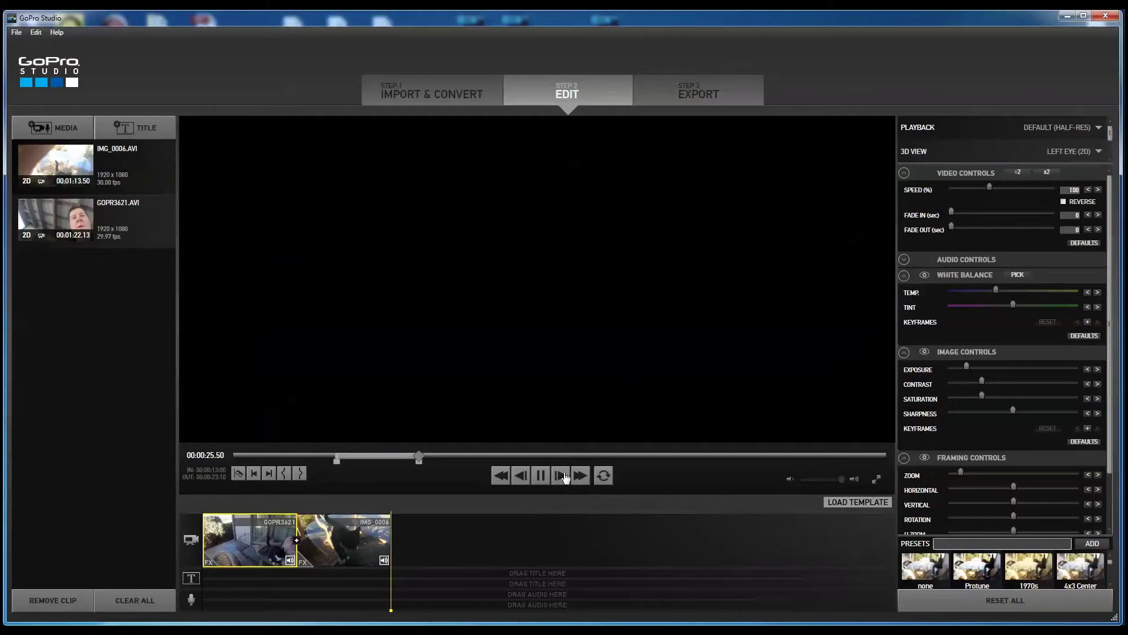
Step: Trim GOPR3621.AVI from 00:00:42:00 to 00:00:46:20 and add it as the third clip on the video track
click(83, 221)
drag(434, 455, 567, 459)
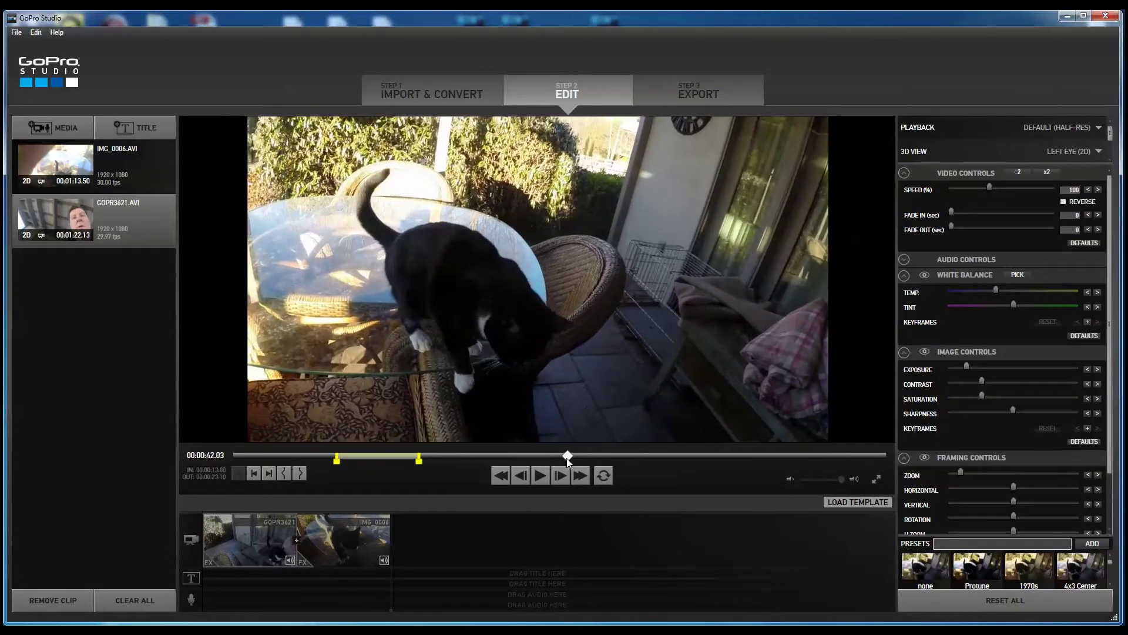
click(284, 473)
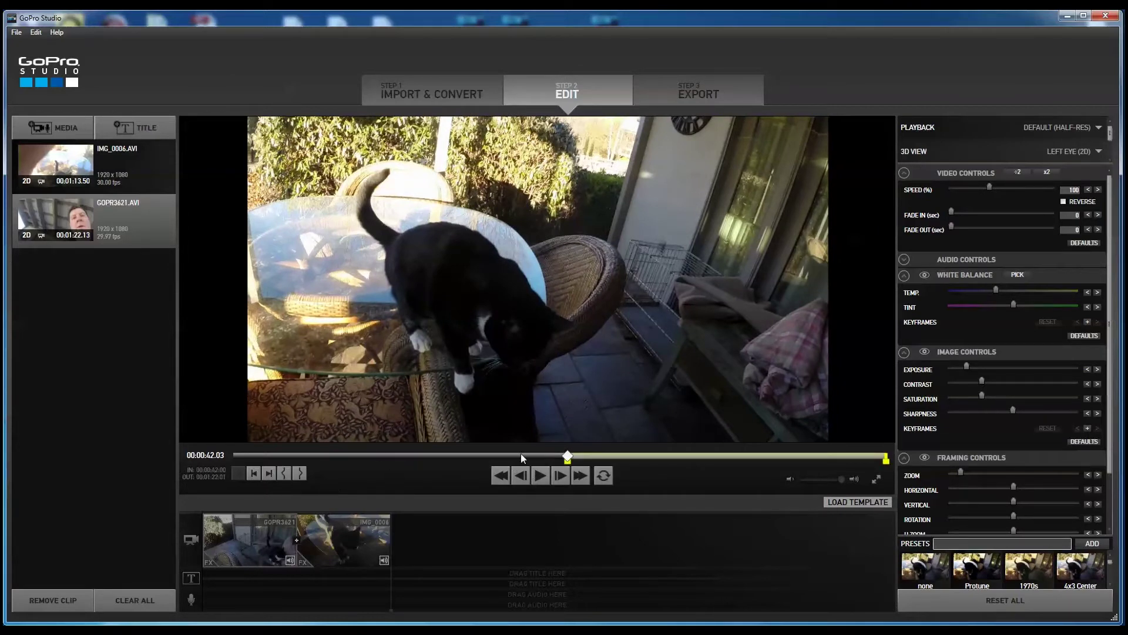
drag(567, 458, 606, 456)
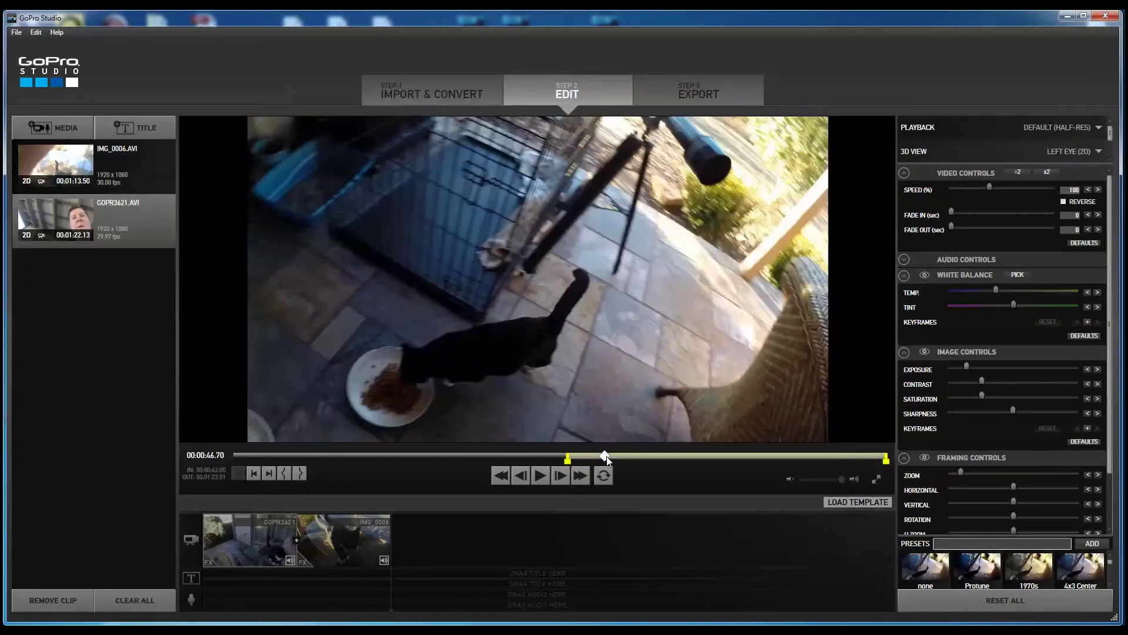
click(299, 473)
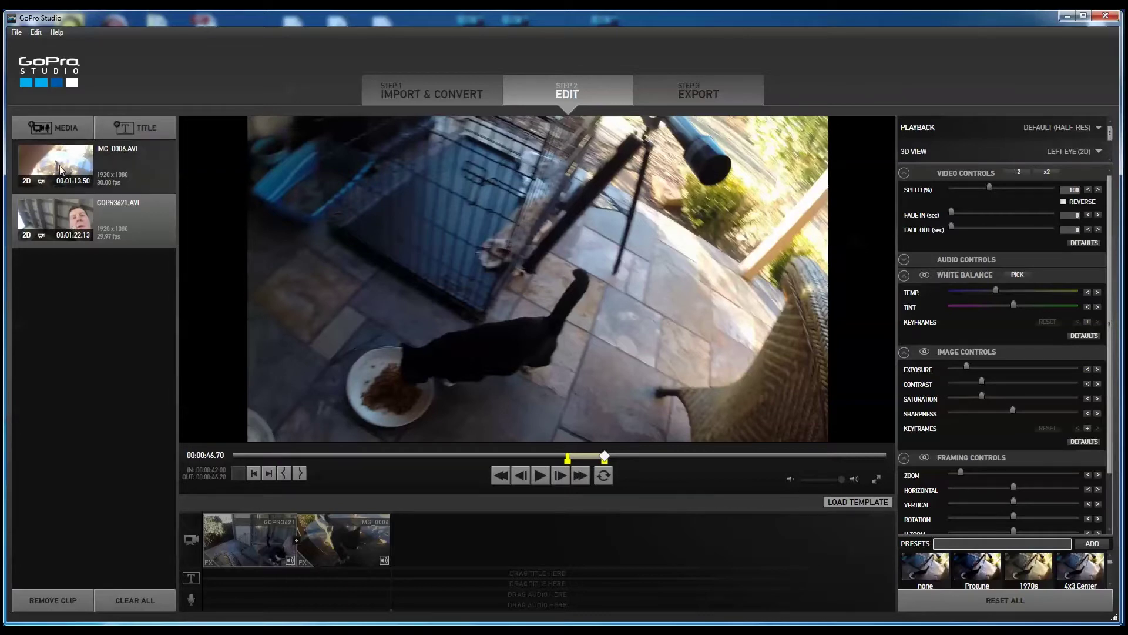
drag(70, 223, 438, 541)
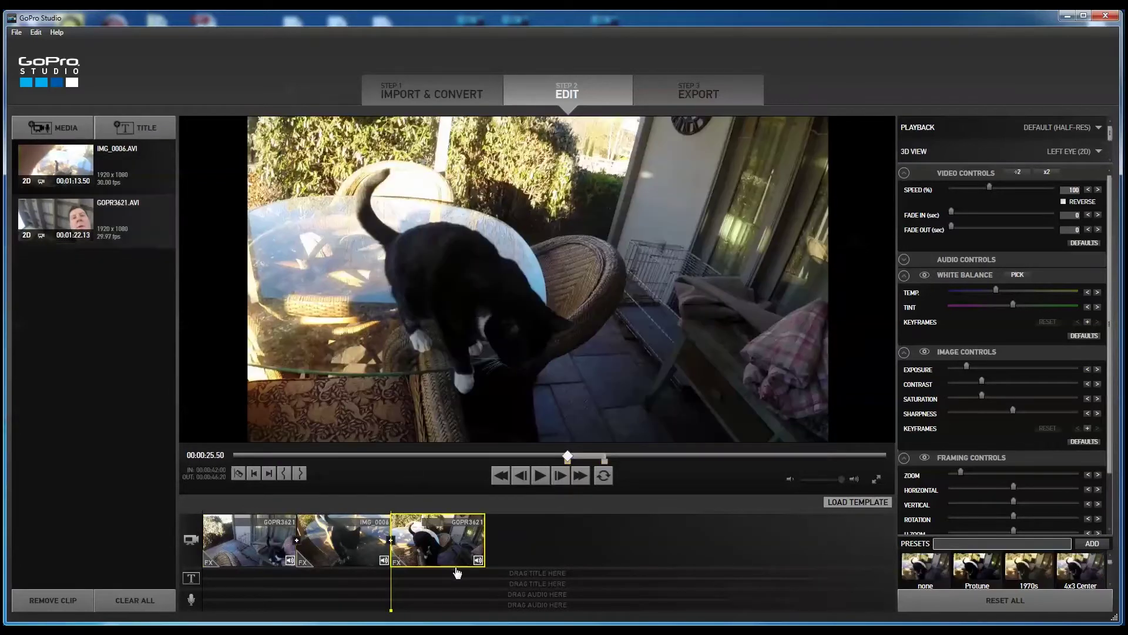
Step: Trim IMG_0006.AVI from 00:00:40:10 to 00:00:49:08 and add it as the fourth clip on the video track
click(62, 164)
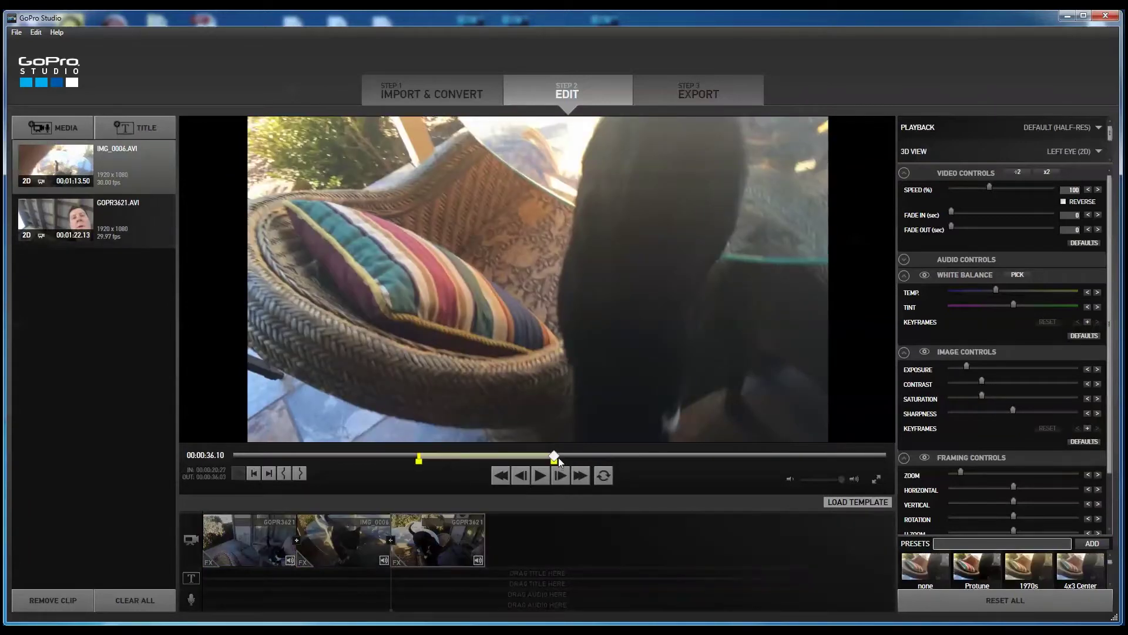
drag(555, 458, 591, 459)
click(284, 473)
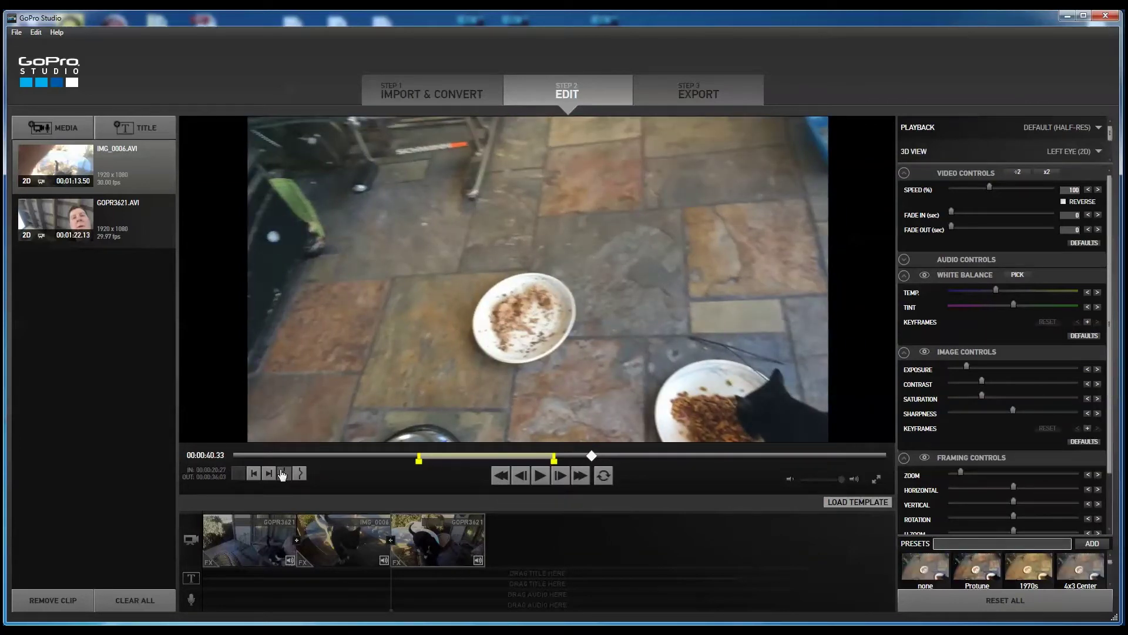
drag(595, 461, 675, 469)
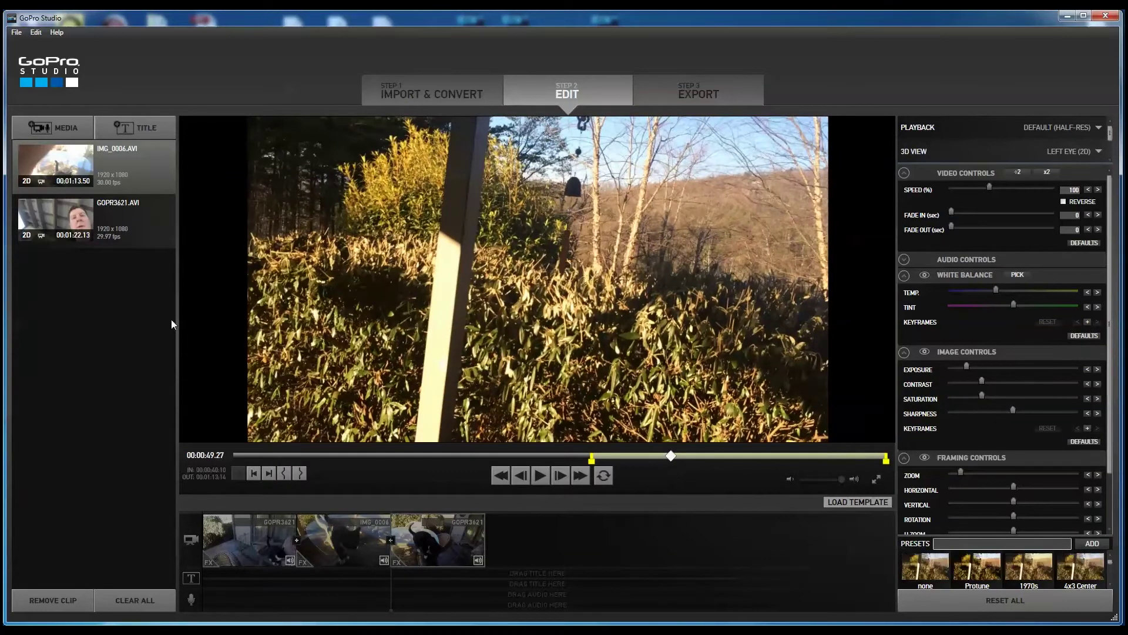
click(299, 475)
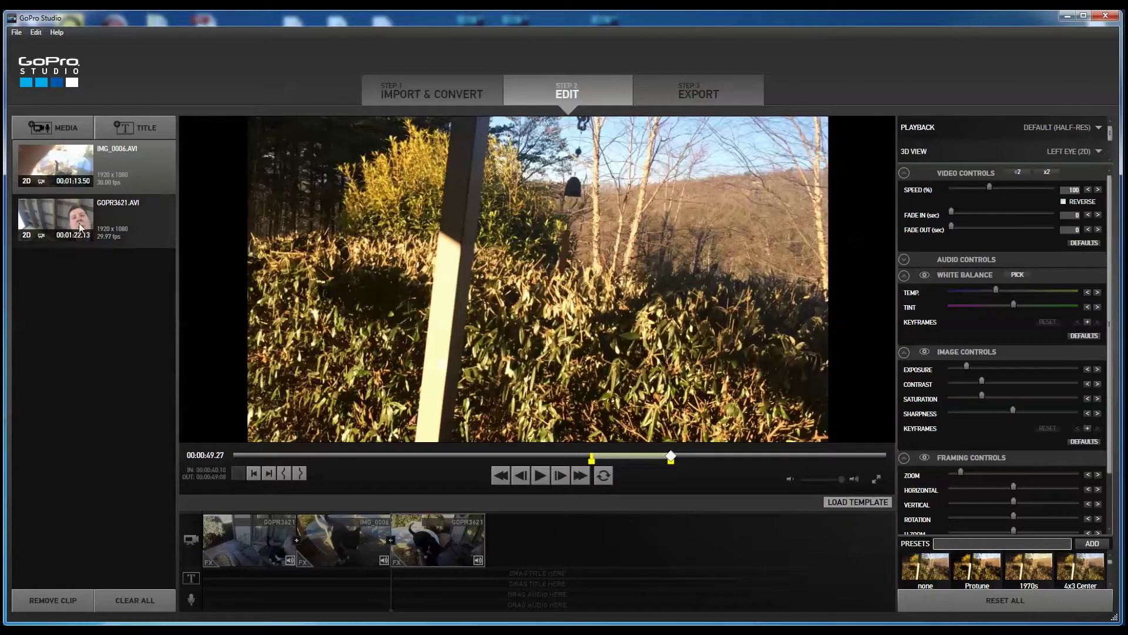
mouse_move(77, 176)
mouse_down()
mouse_move(342, 348)
mouse_move(516, 537)
mouse_up()
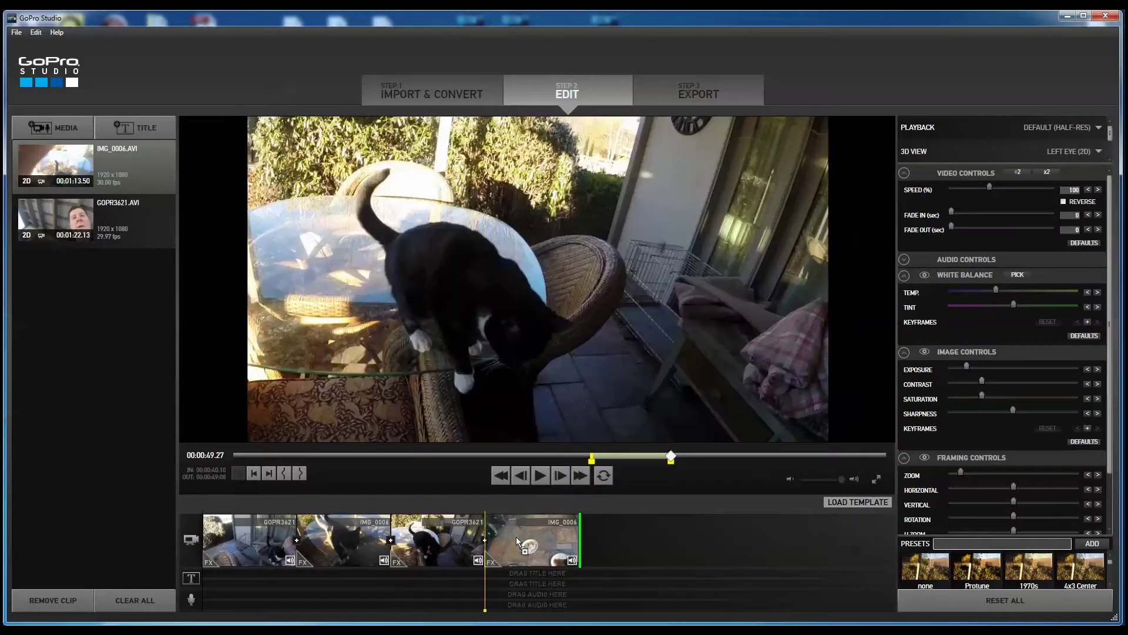
Step: Review the assembled four-clip sequence from the start of the timeline
drag(486, 614, 202, 564)
drag(225, 566, 368, 579)
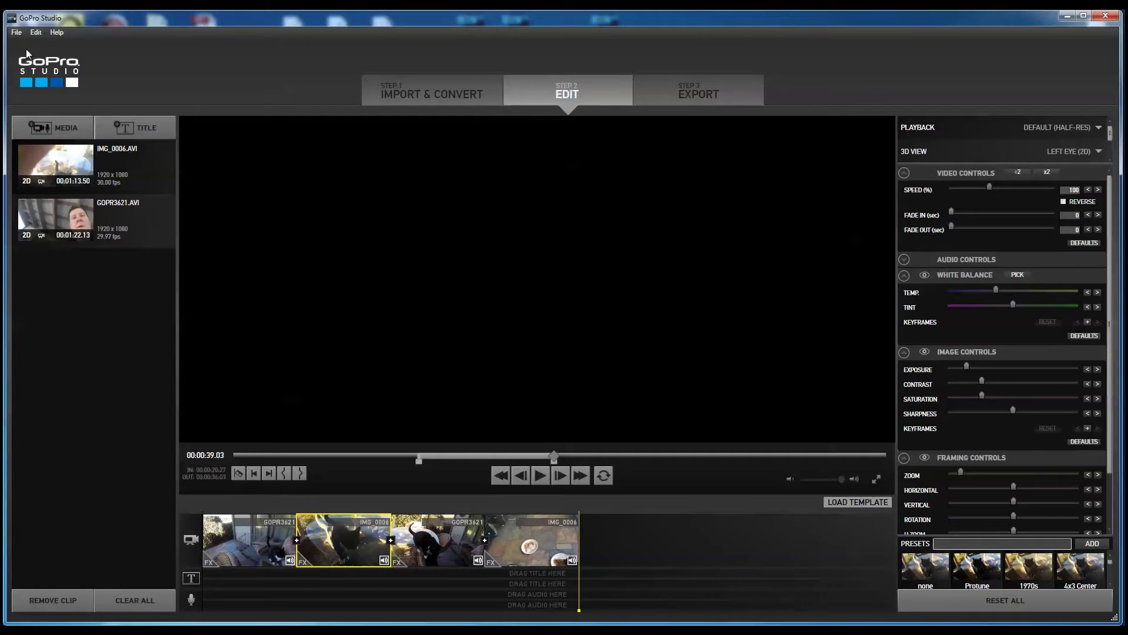
Step: Exit GoPro Studio and switch to Adobe Premiere Pro, restoring its window to a smaller size
click(17, 32)
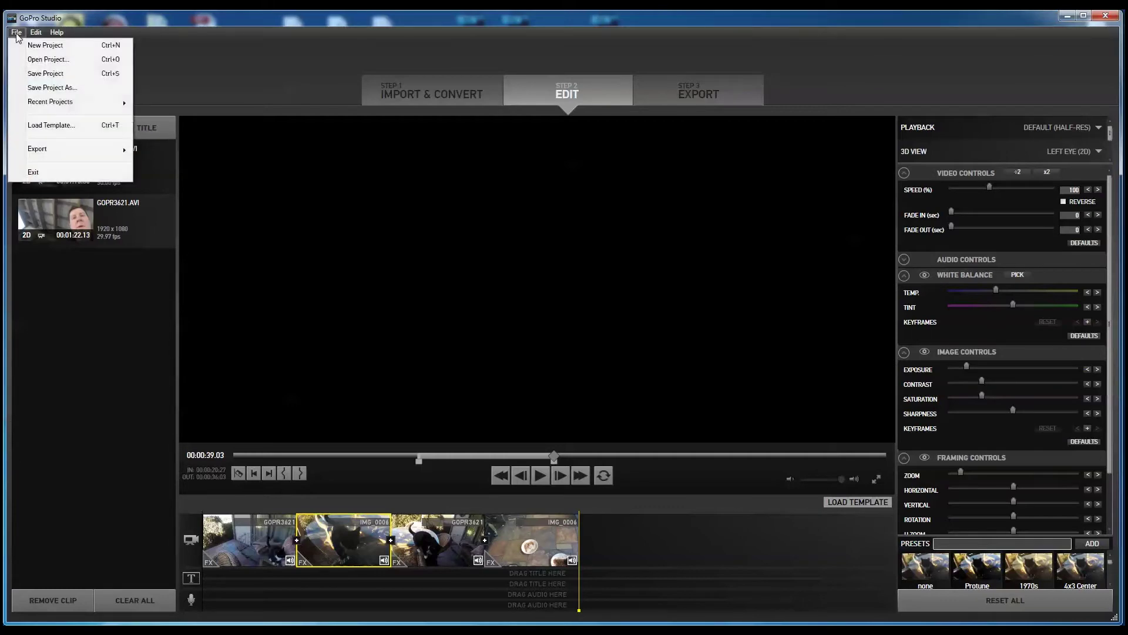
click(32, 171)
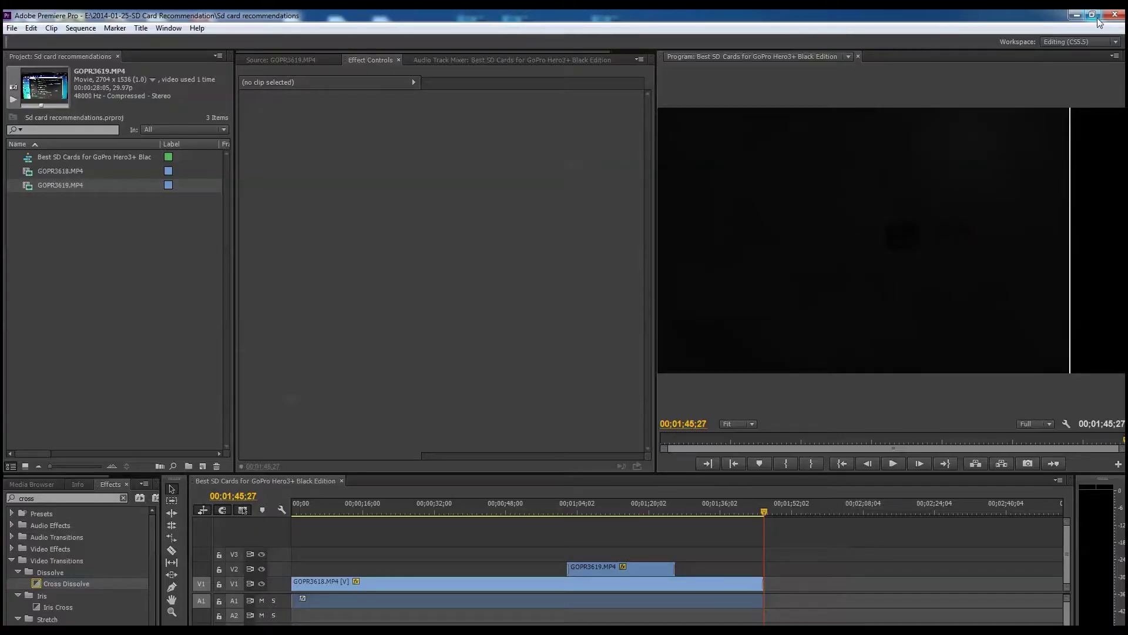
click(1092, 14)
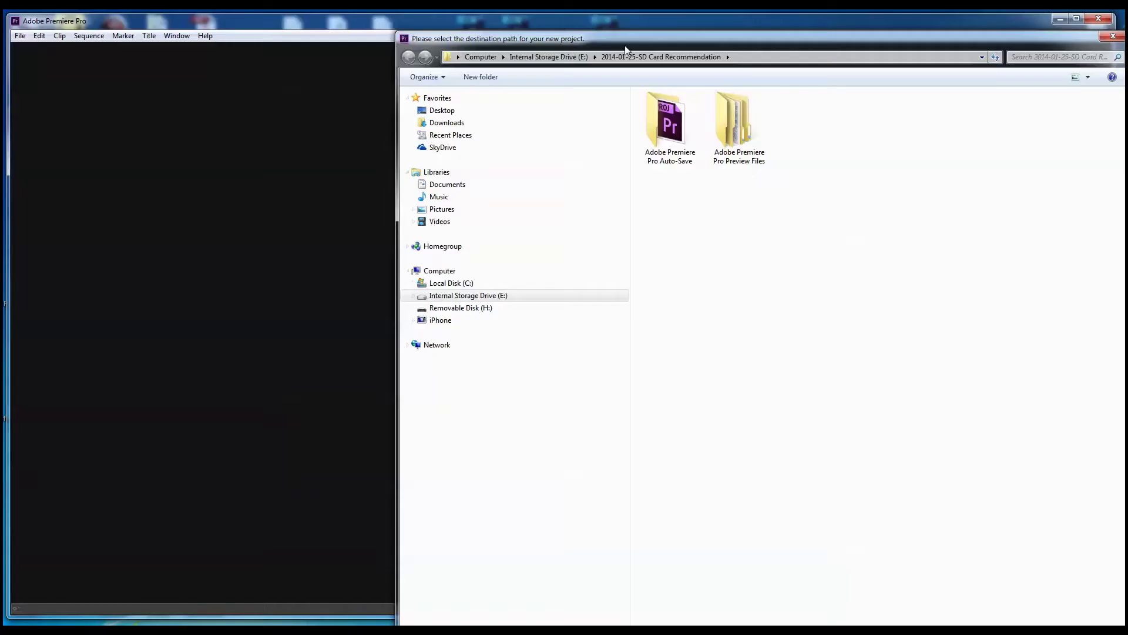
Step: Choose the folder 2014-01-26-iPhone5 vid vs GoPro Hero3 on drive E: as the new project's location
drag(626, 45, 416, 40)
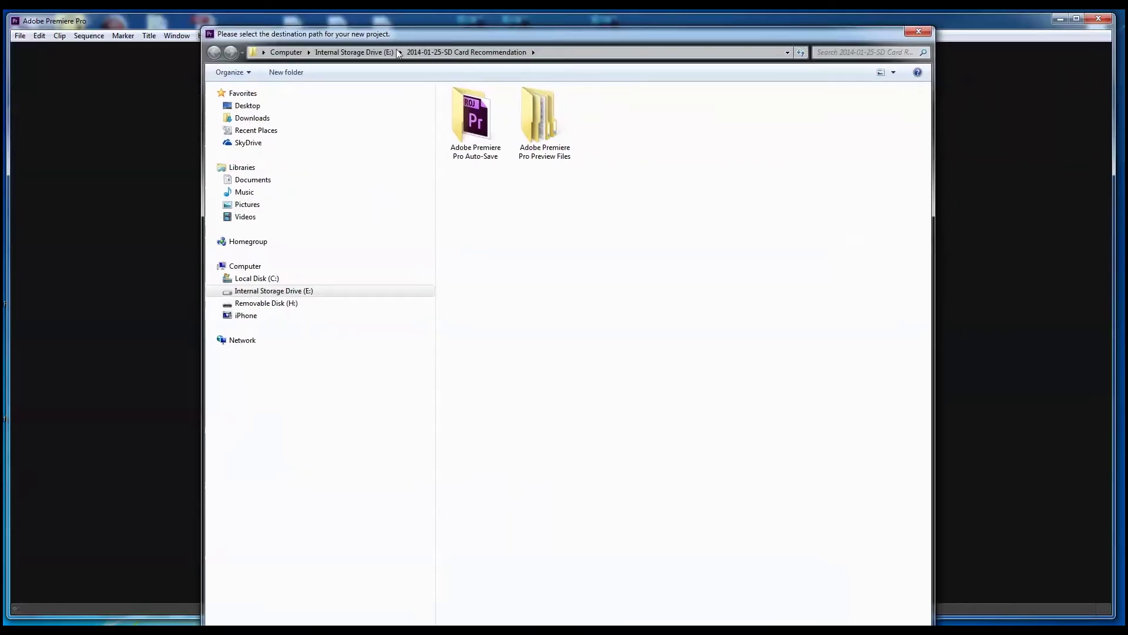
click(362, 53)
drag(926, 202, 931, 243)
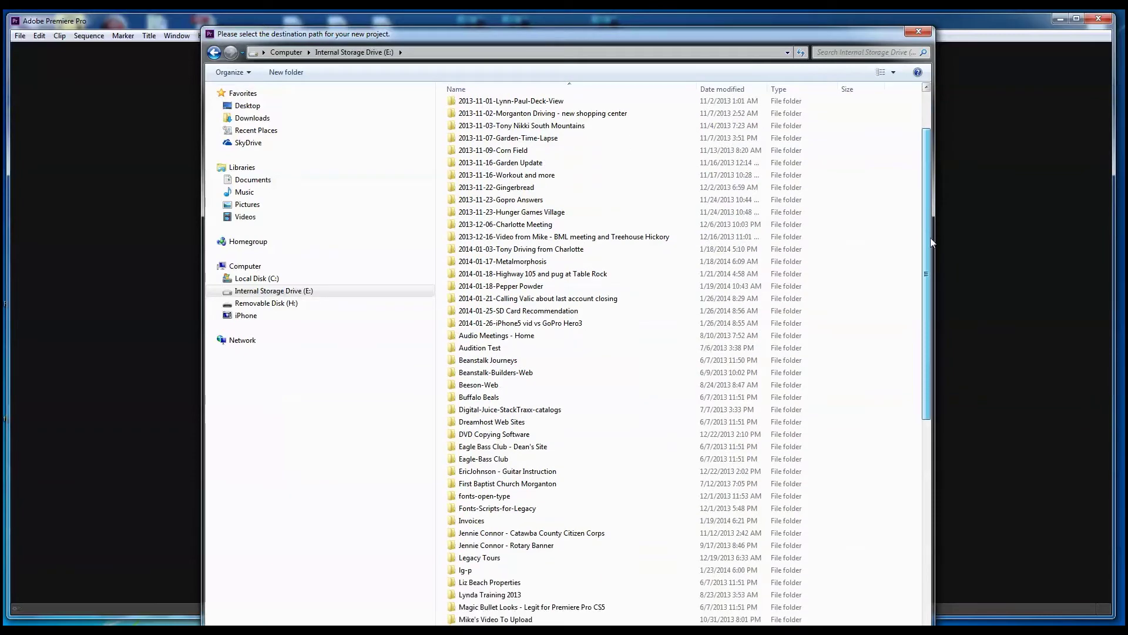
double_click(470, 332)
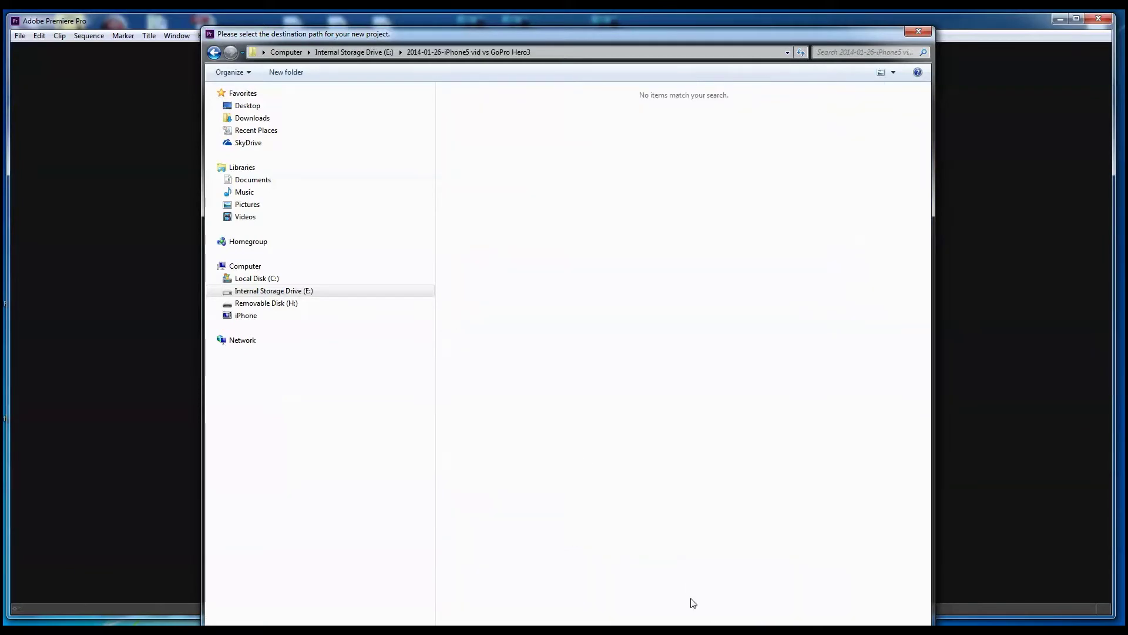
key(Return)
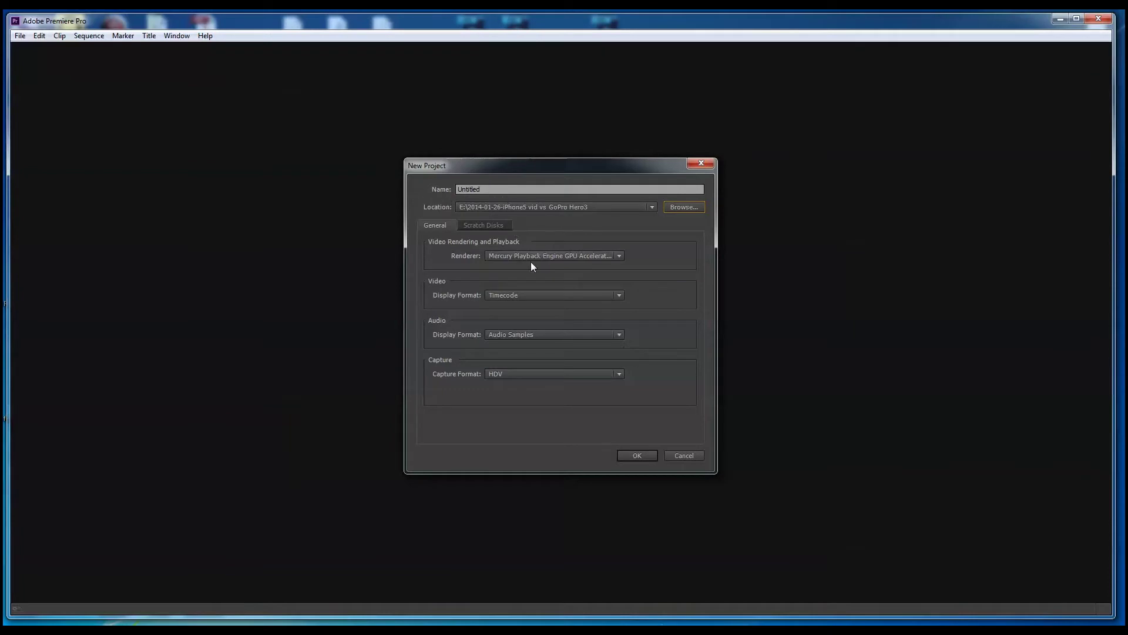
Step: Name the project "iphone gopro" and create it with the default general settings
double_click(488, 189)
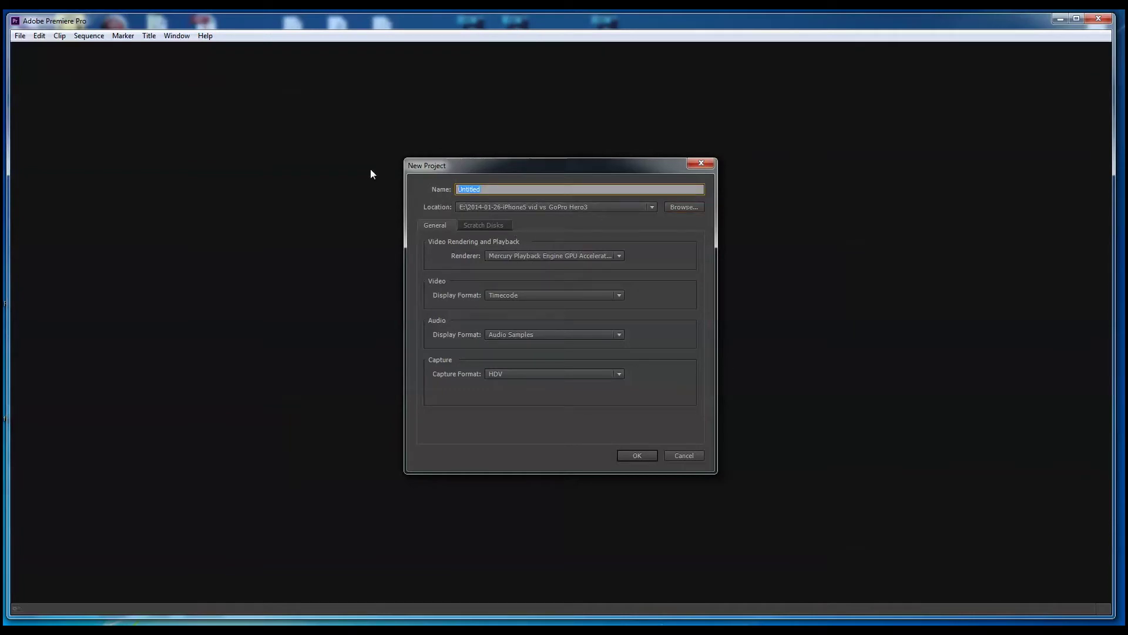
text(iphone gopro)
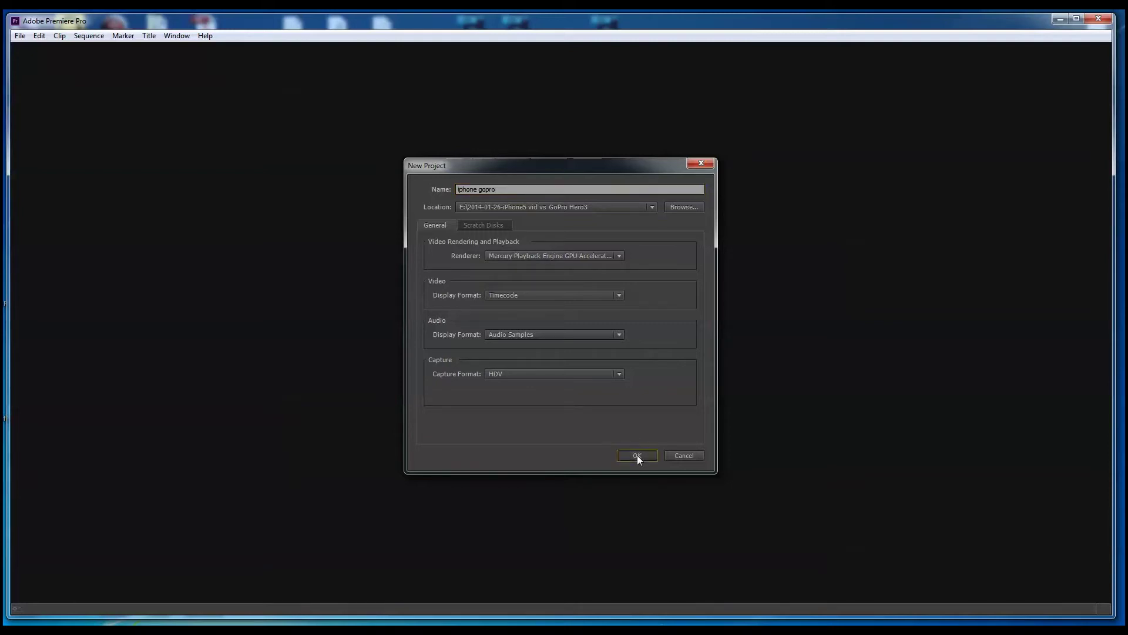
click(637, 455)
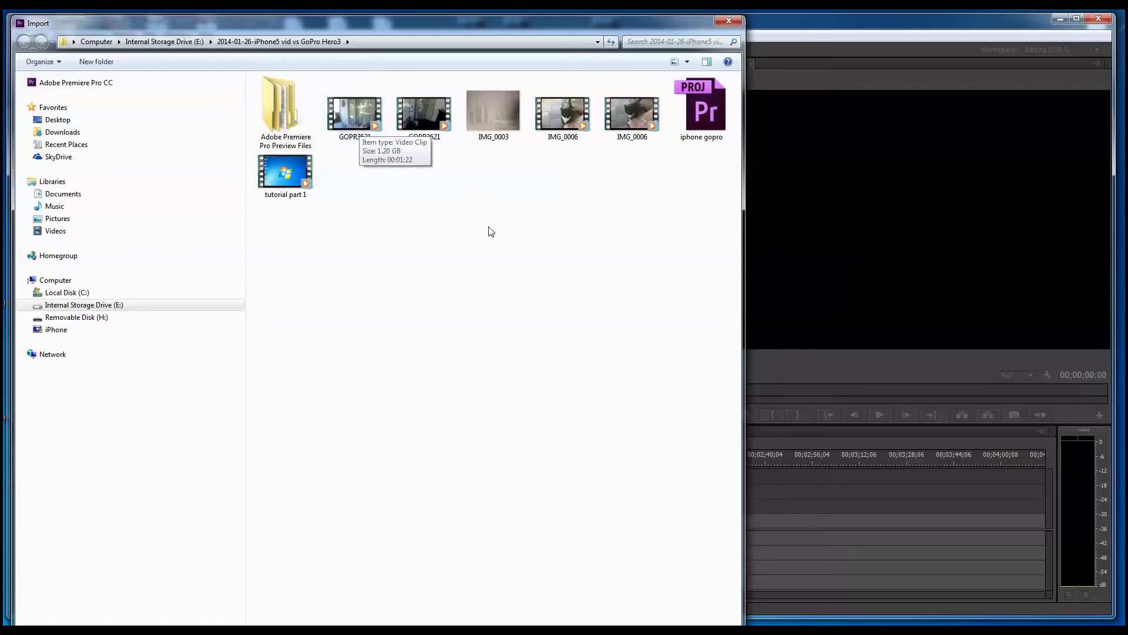
Step: Display the import folder's files in Details view with a wider name column, and import the GOPR3621 MP4 video
right_click(476, 219)
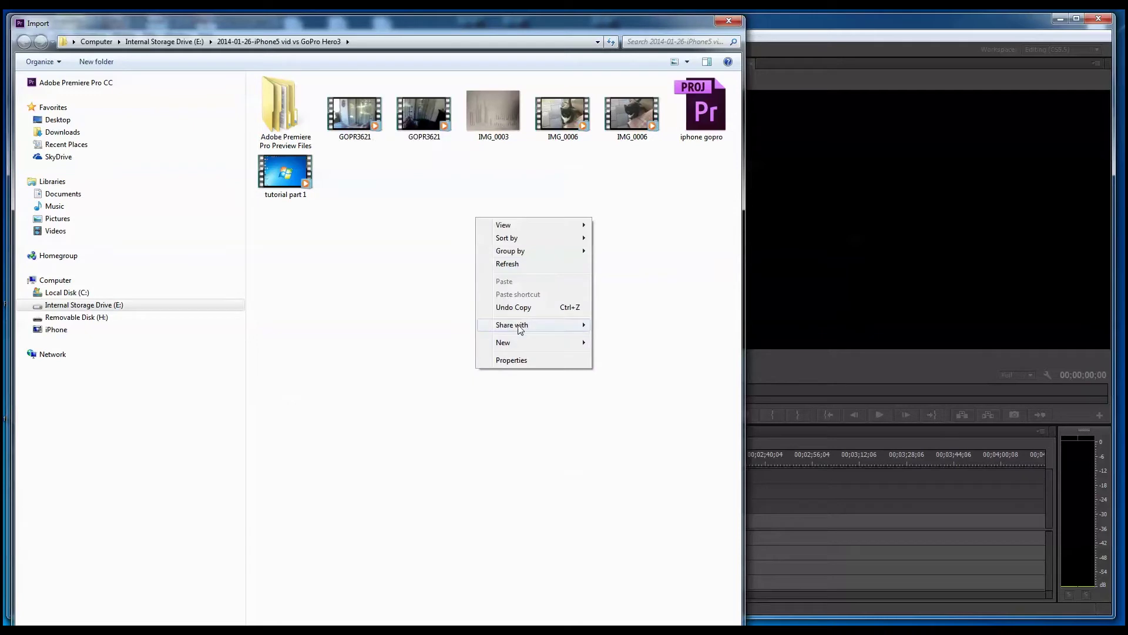
mouse_move(520, 228)
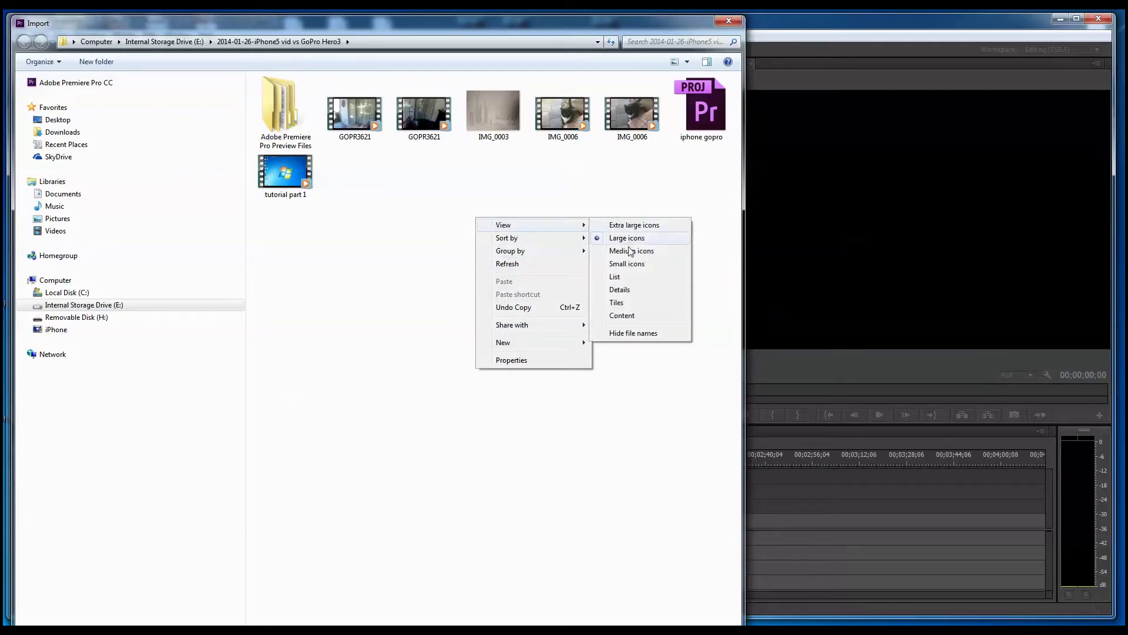
click(623, 292)
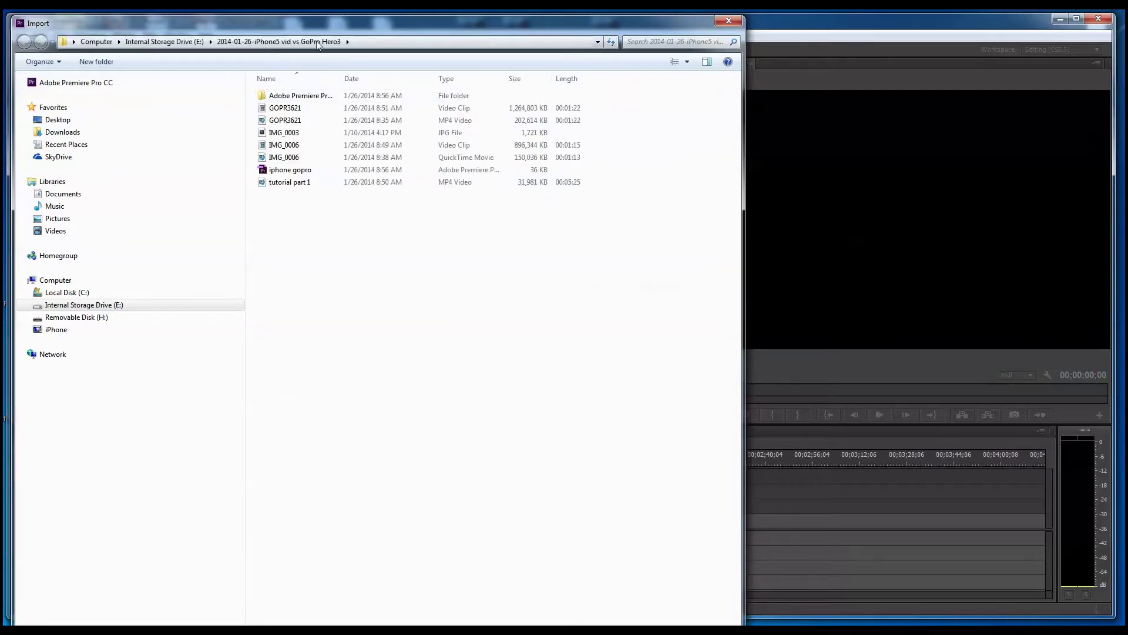
drag(351, 79, 400, 78)
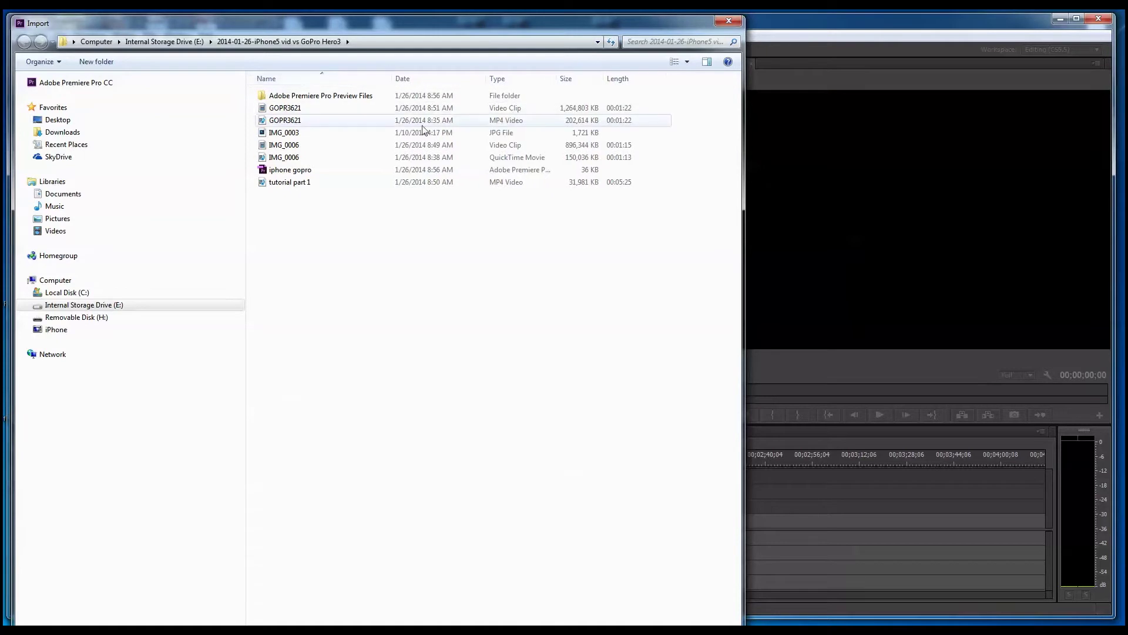
drag(484, 23, 669, 23)
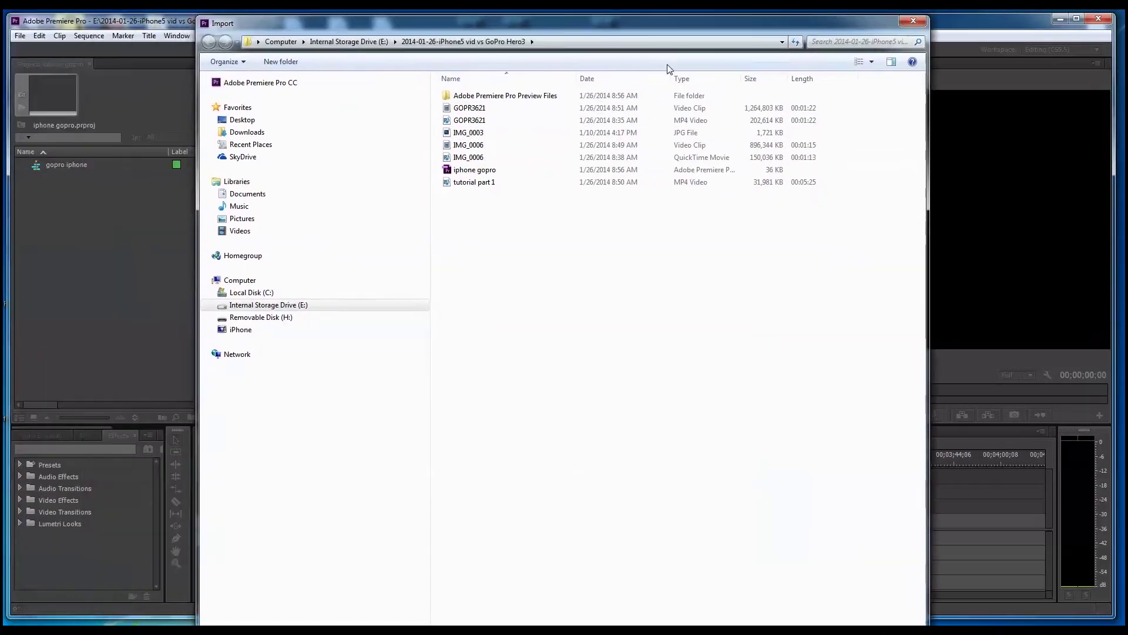
double_click(481, 121)
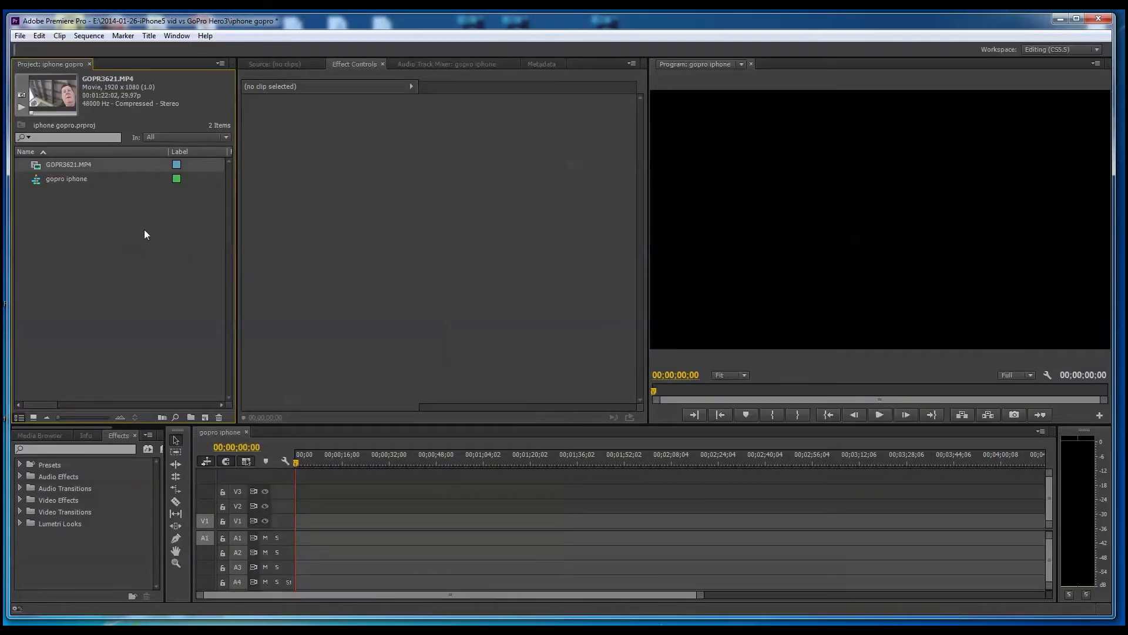
Step: Import the QuickTime movie IMG_0006 into the project
double_click(104, 239)
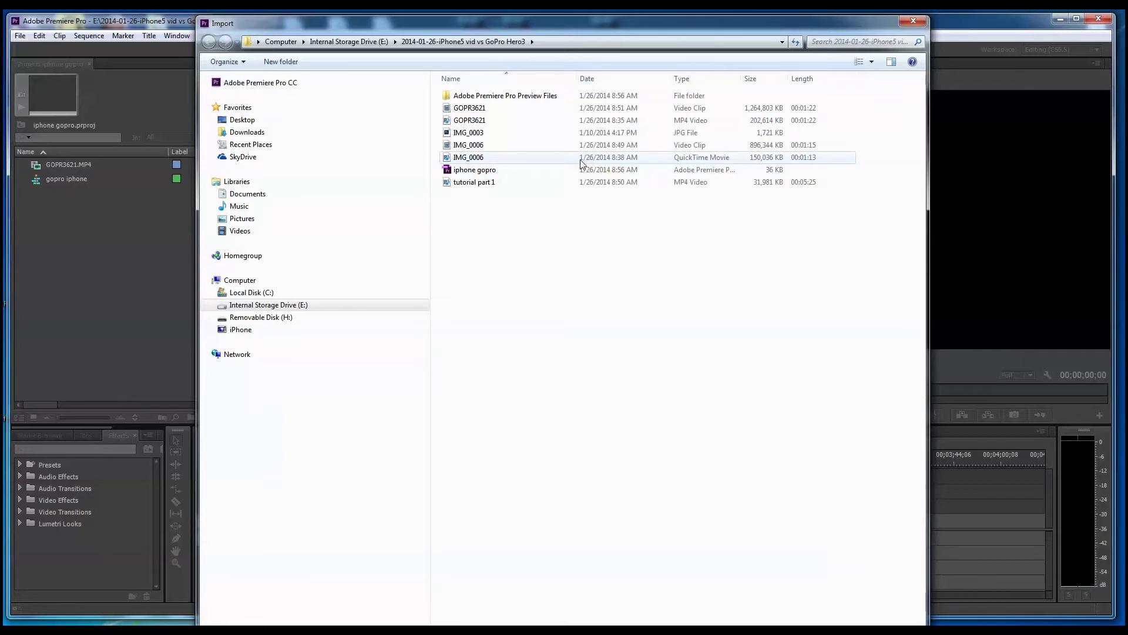
click(453, 157)
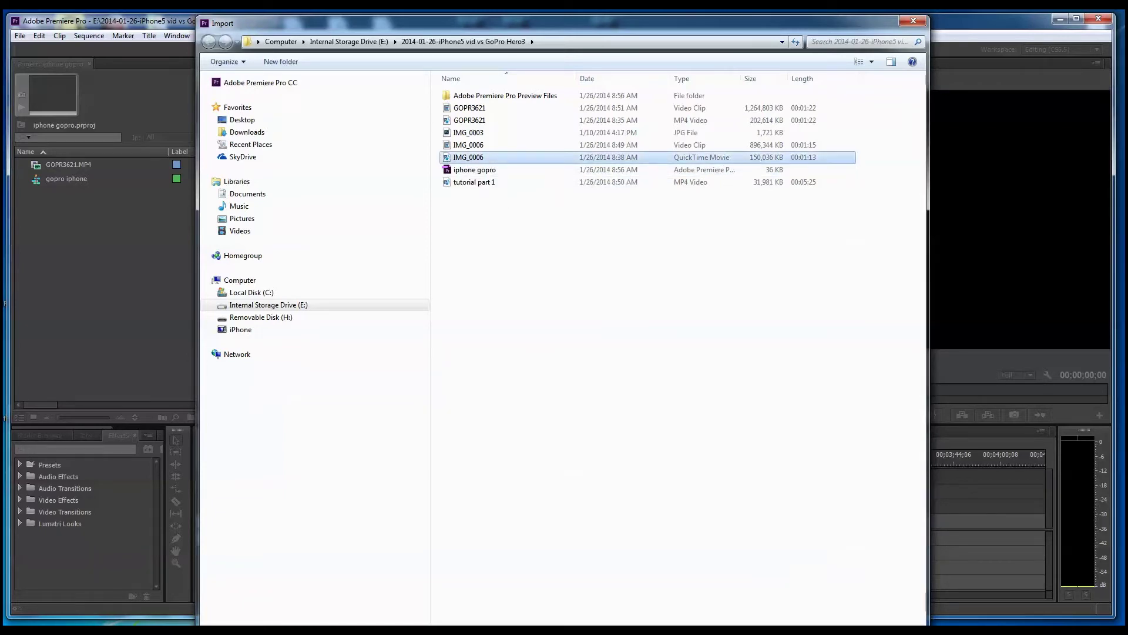
key(Return)
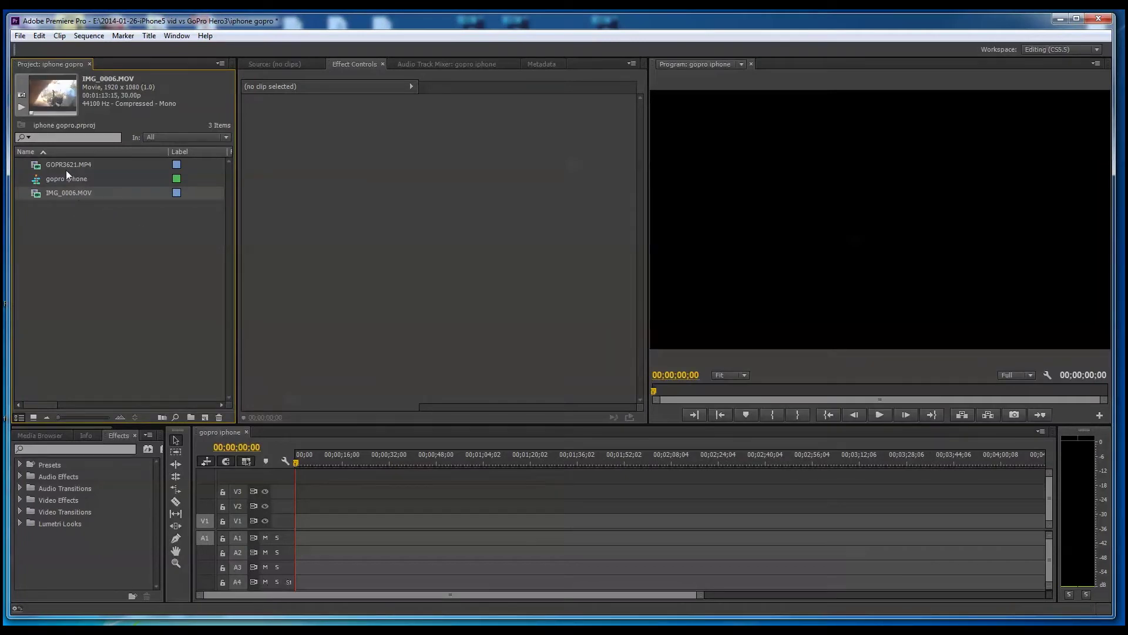
Step: Preview the opening seconds of IMG_0006.MOV and GOPR3621.MP4 in the source monitor
double_click(35, 192)
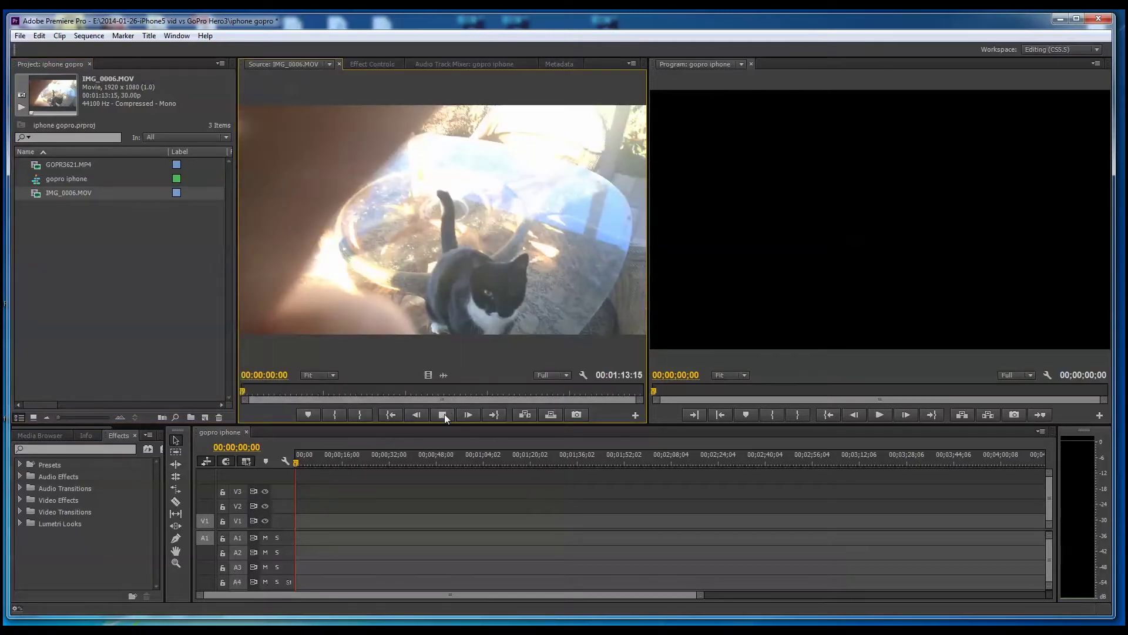
click(444, 413)
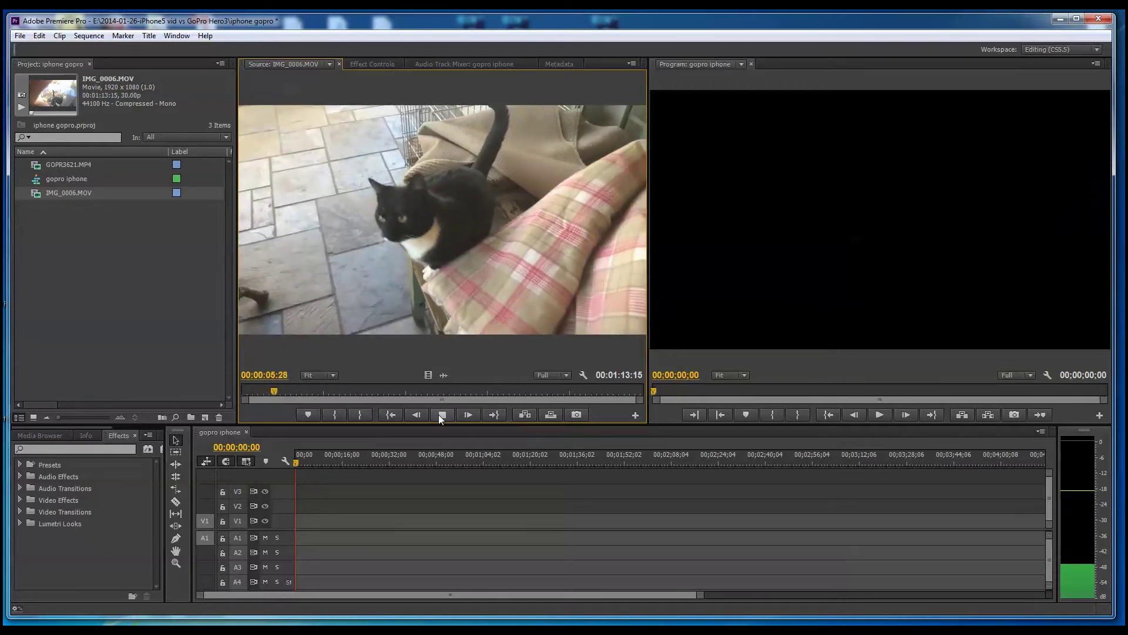
click(443, 413)
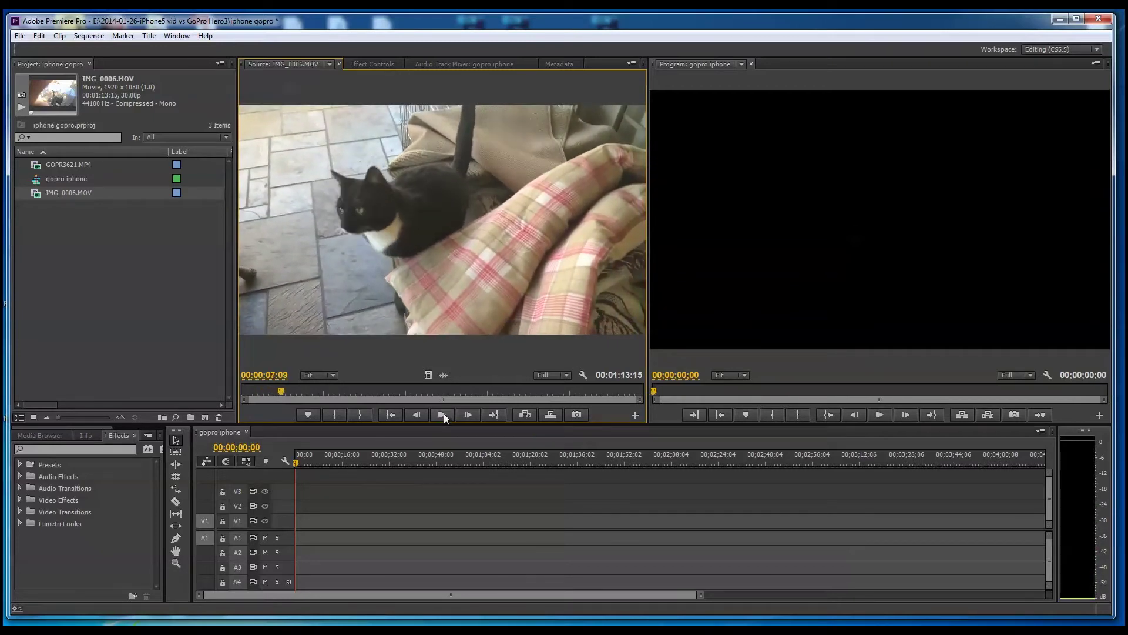
double_click(38, 167)
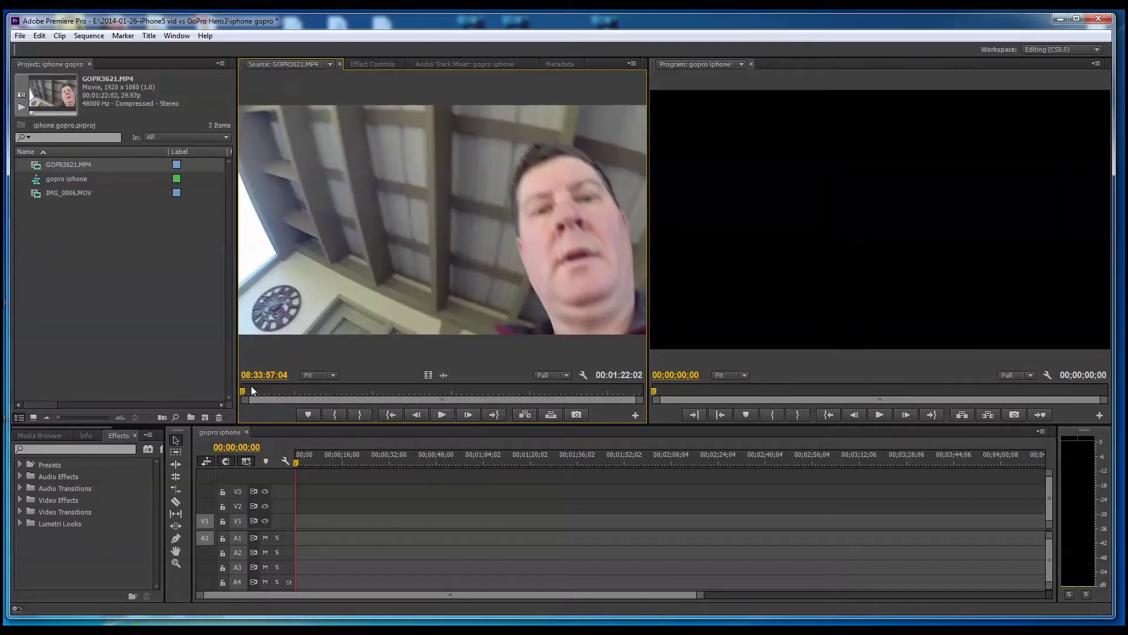
drag(246, 390, 293, 392)
click(442, 414)
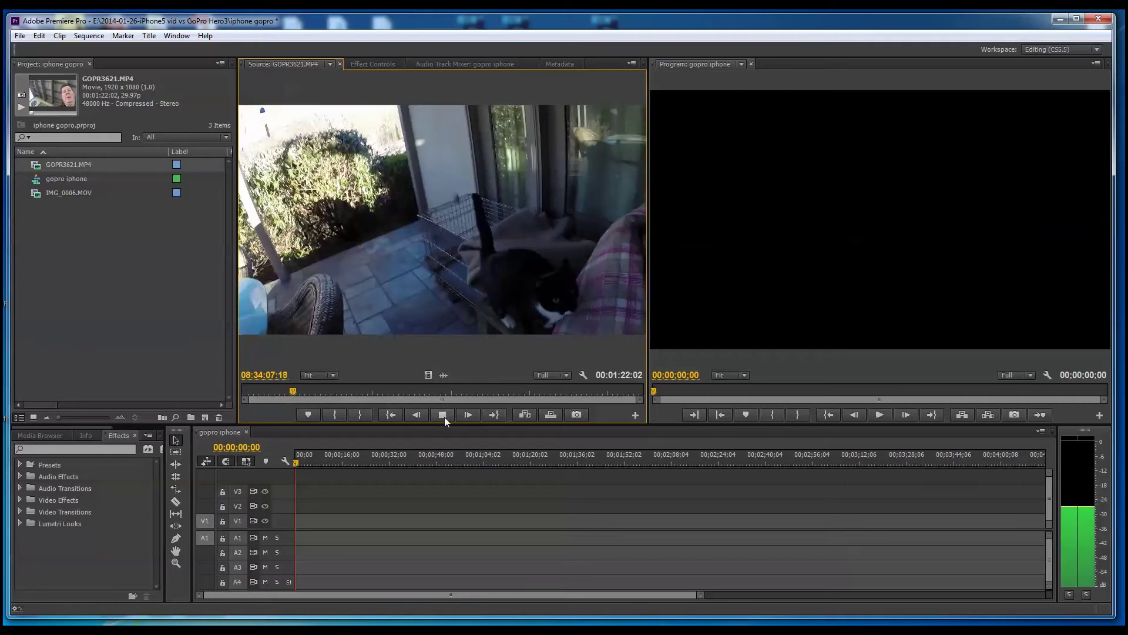
click(444, 415)
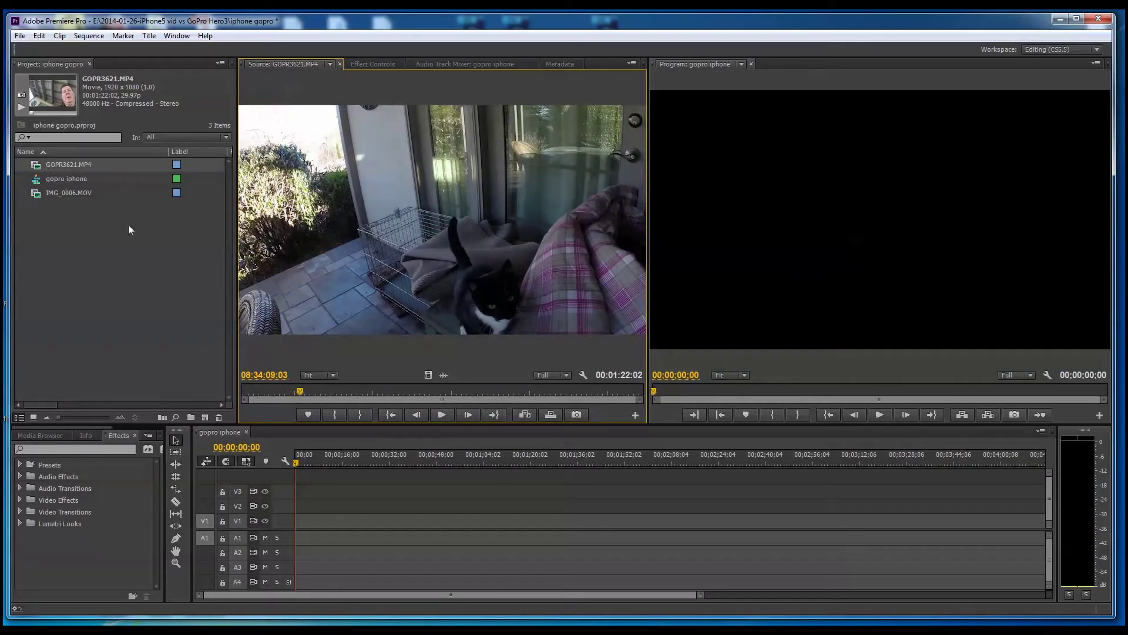
Step: Set the In point of GOPR3621.MP4 at 08:34:07:06 and place the clip at the sequence start on V1 and A1
drag(301, 396, 274, 393)
key(space)
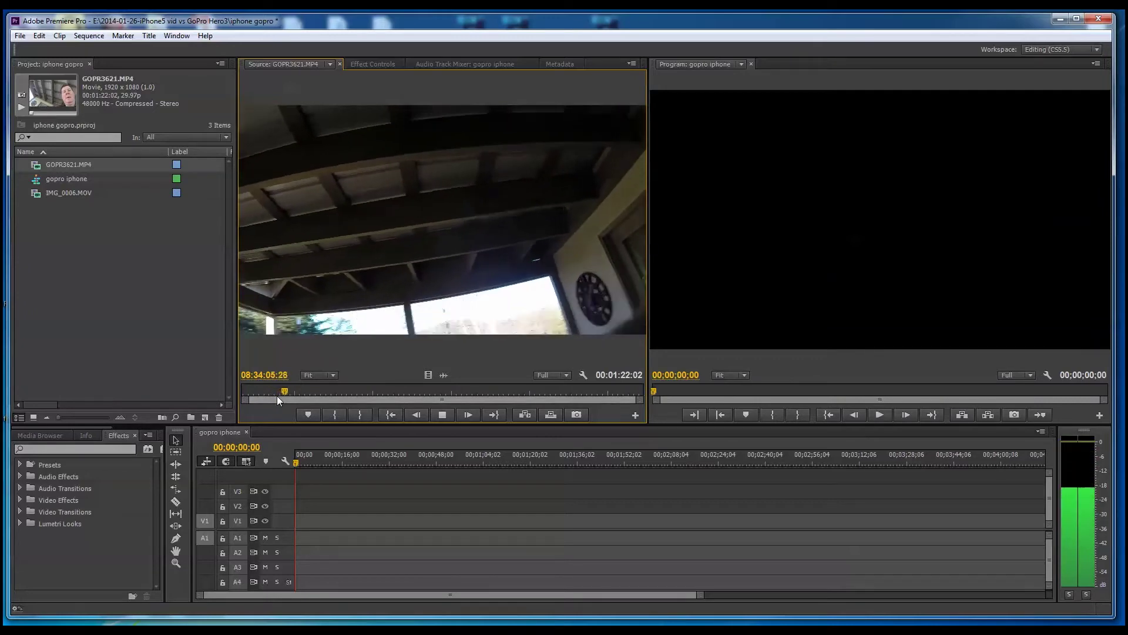
click(292, 392)
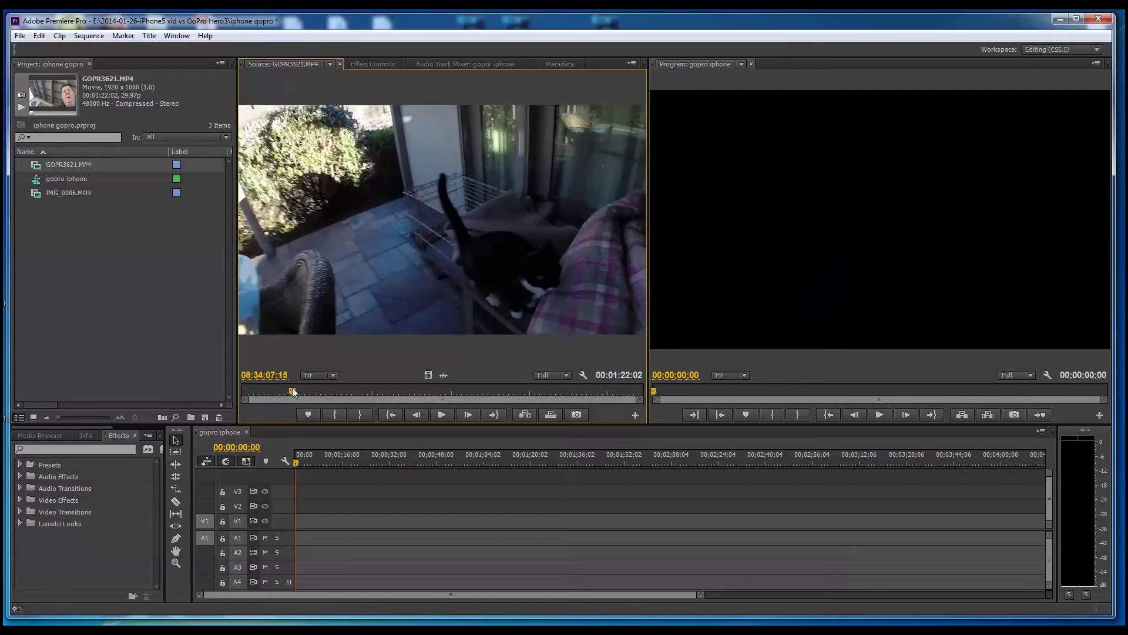
drag(291, 387, 291, 390)
click(336, 414)
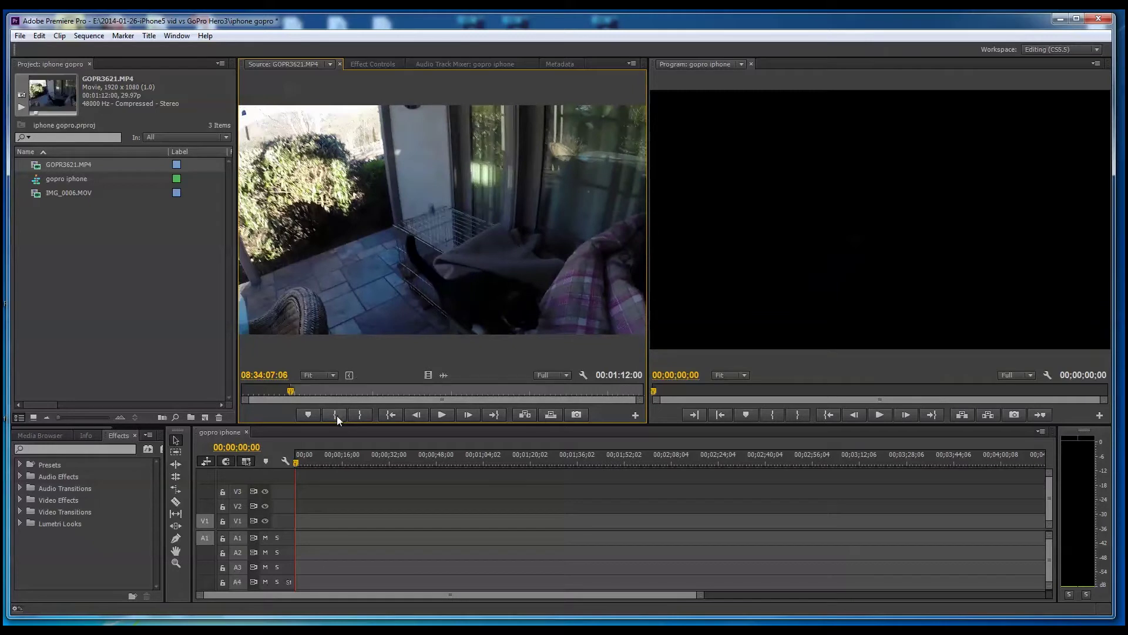
drag(424, 252, 326, 533)
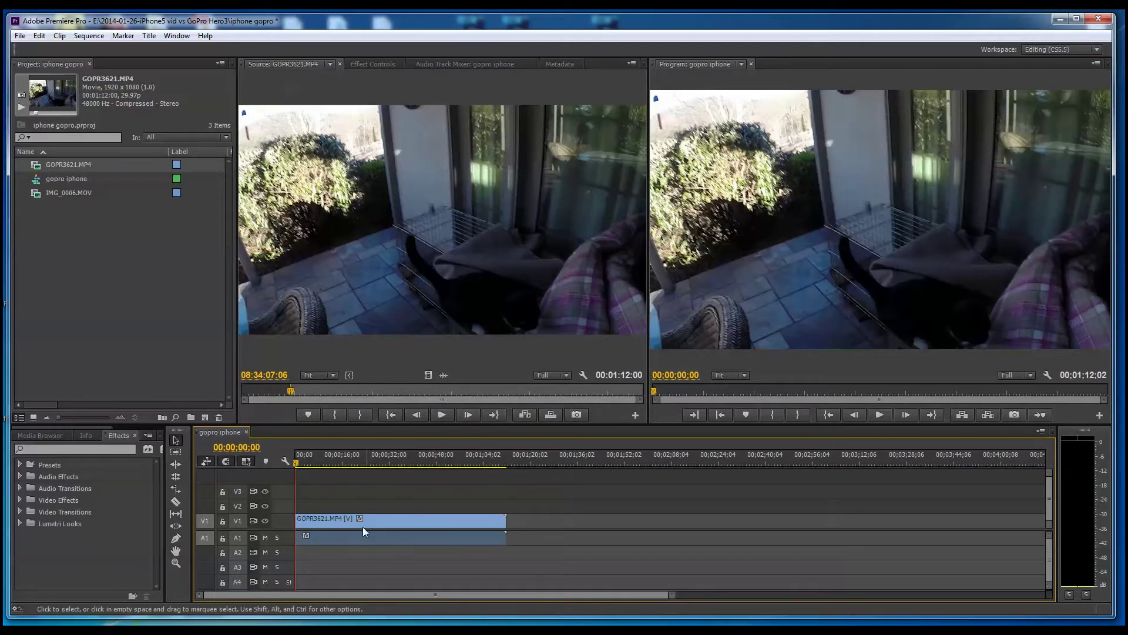
drag(670, 595, 516, 605)
key(space)
key(space)
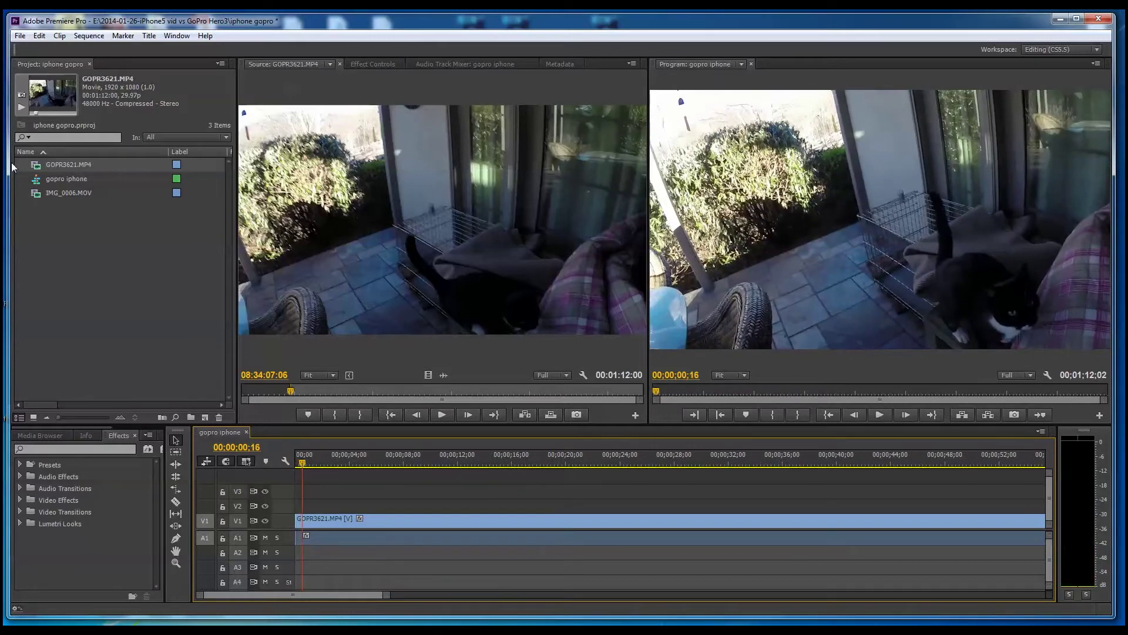
Step: Set the In point of IMG_0006.MOV at 00:00:03:20 and place the clip at the sequence start on V2 and A2
double_click(34, 196)
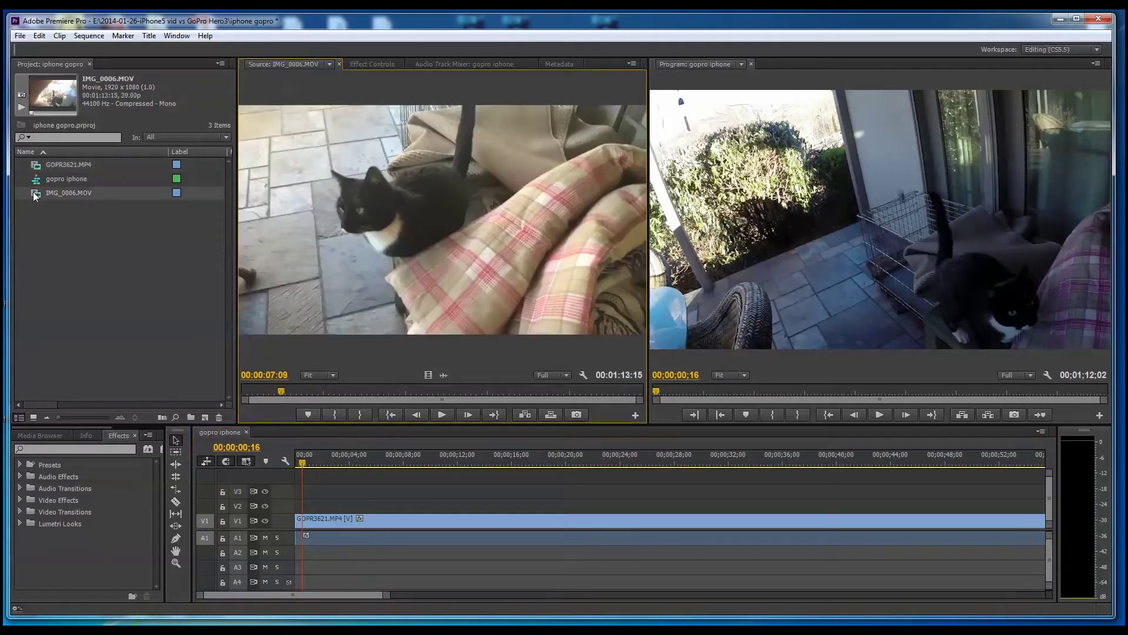
drag(359, 387, 260, 394)
key(space)
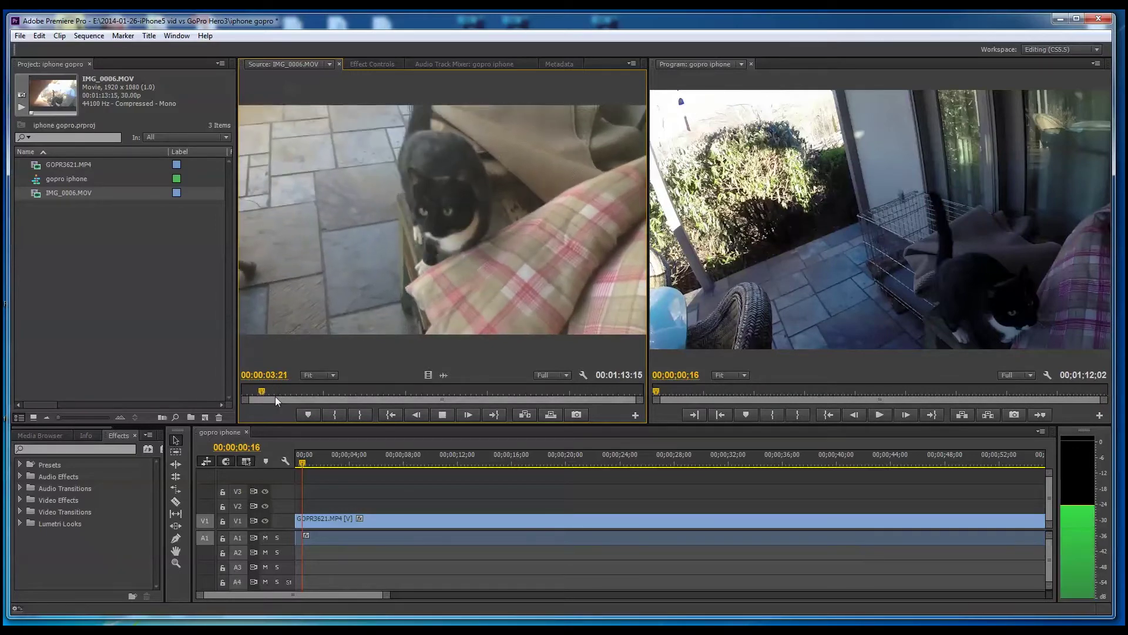
click(262, 392)
key(shift+Right)
key(shift+Right)
key(shift+Right)
key(shift+Right)
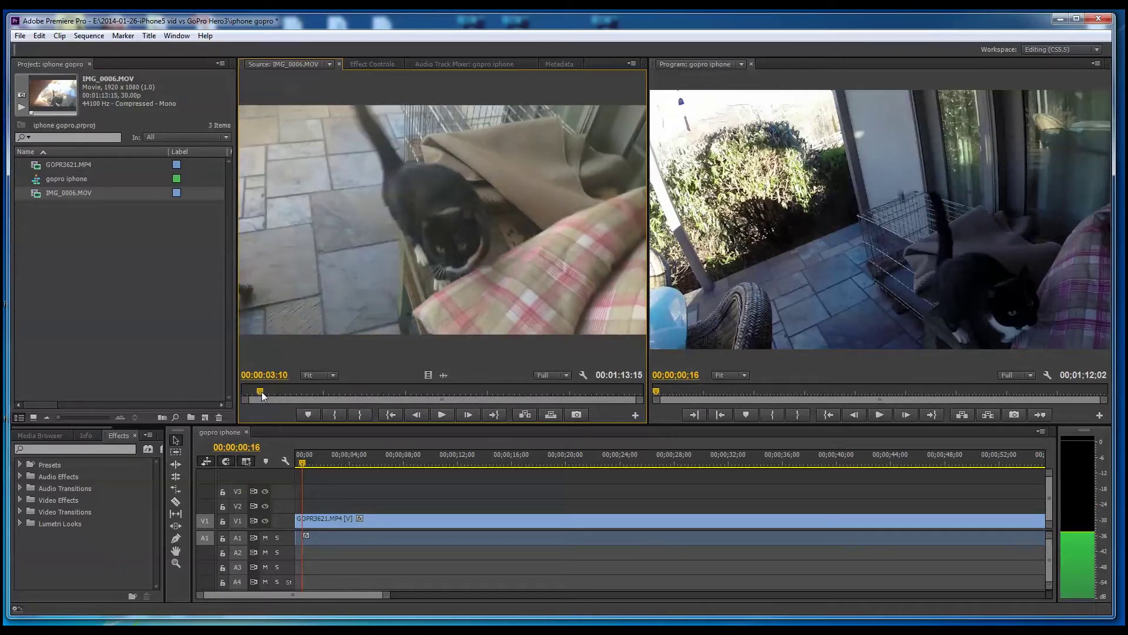
click(334, 414)
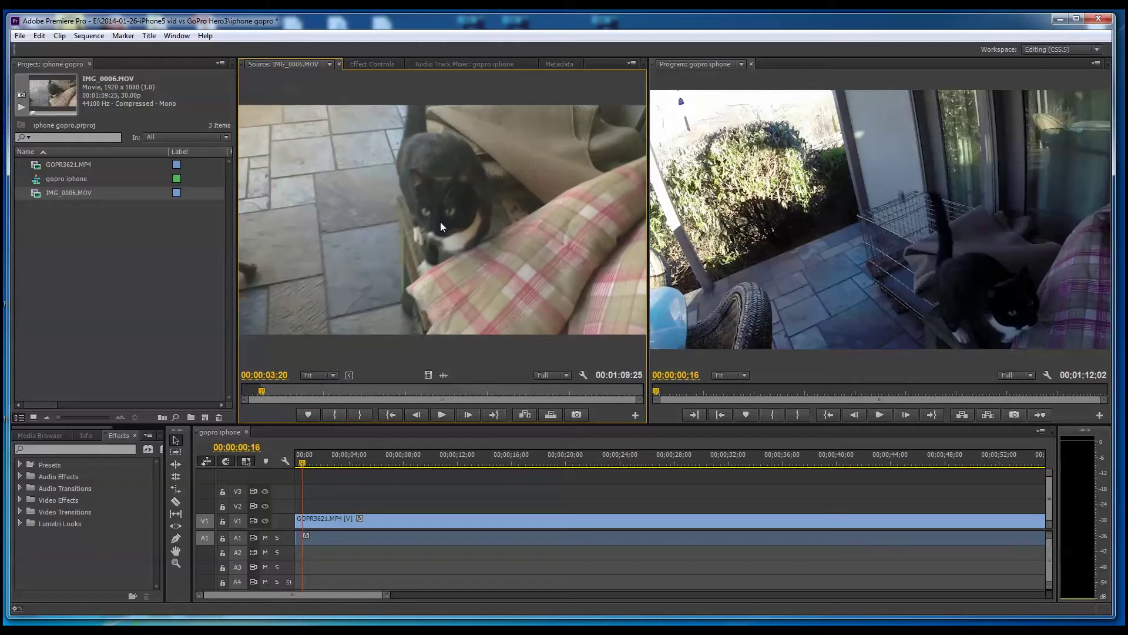
drag(376, 403, 238, 511)
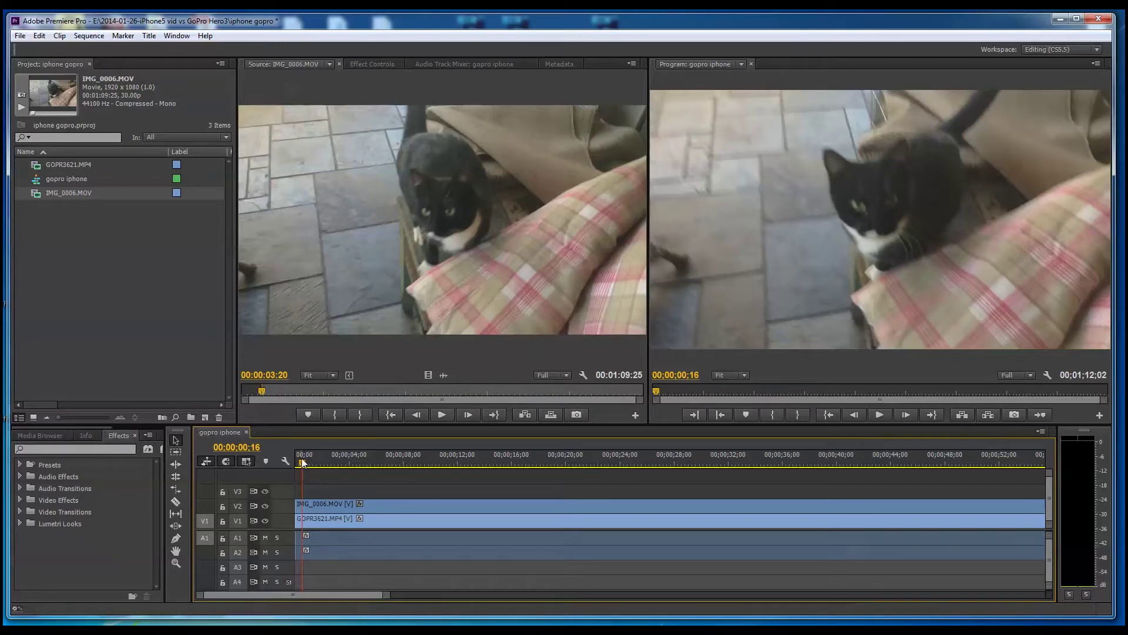
Step: Play the stacked clips from the sequence start to 00;00;01;05 and enlarge the timeline area for a closer view of the tracks
drag(303, 463, 291, 464)
key(space)
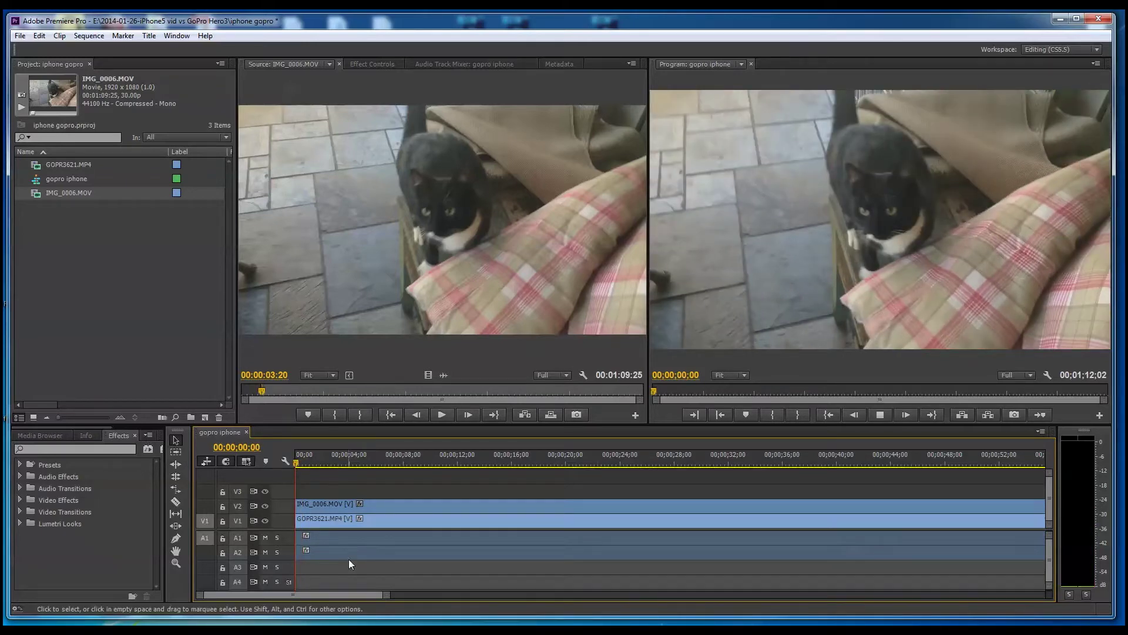
drag(388, 598, 249, 595)
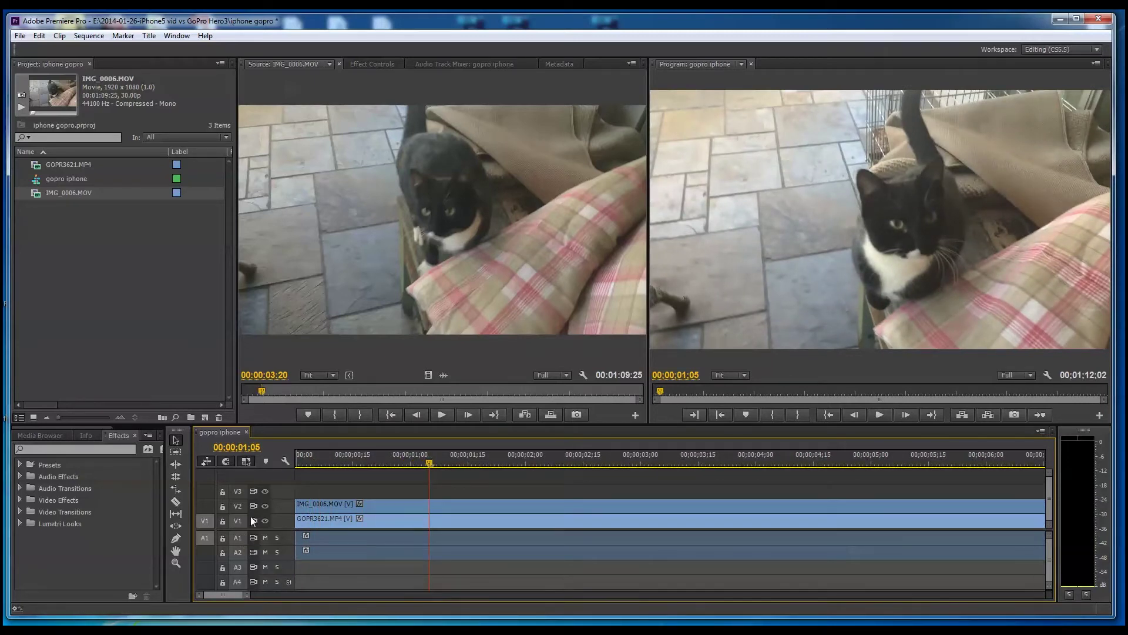
drag(471, 424, 471, 345)
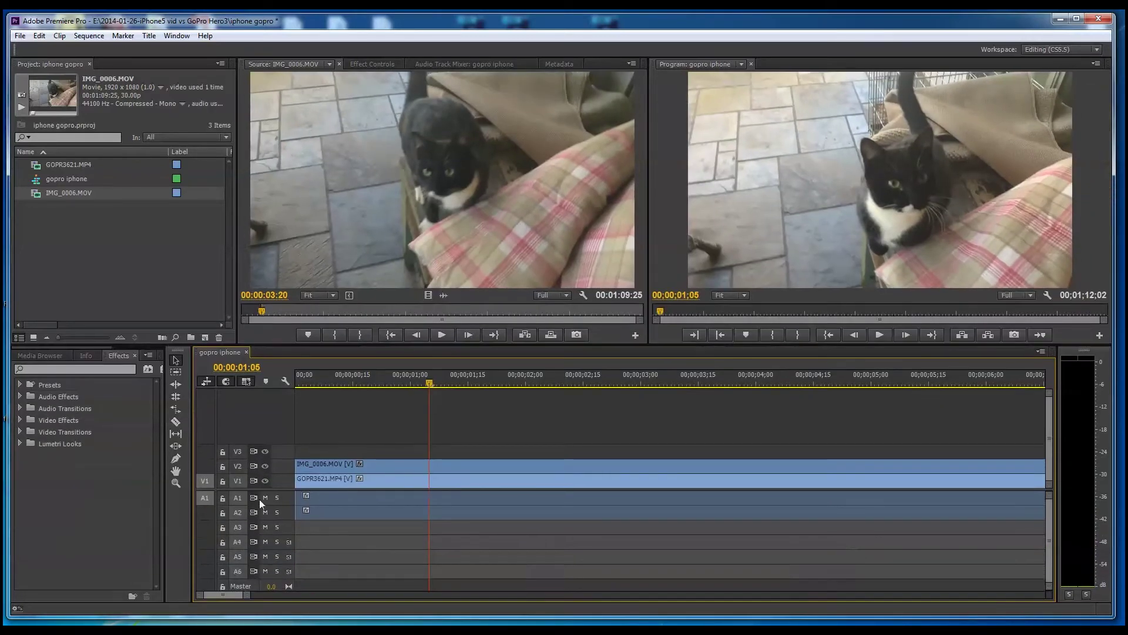
Step: Enlarge audio tracks A1 and A2 to show their waveforms and select the IMG_0006.MOV clip on V2
drag(249, 506, 247, 520)
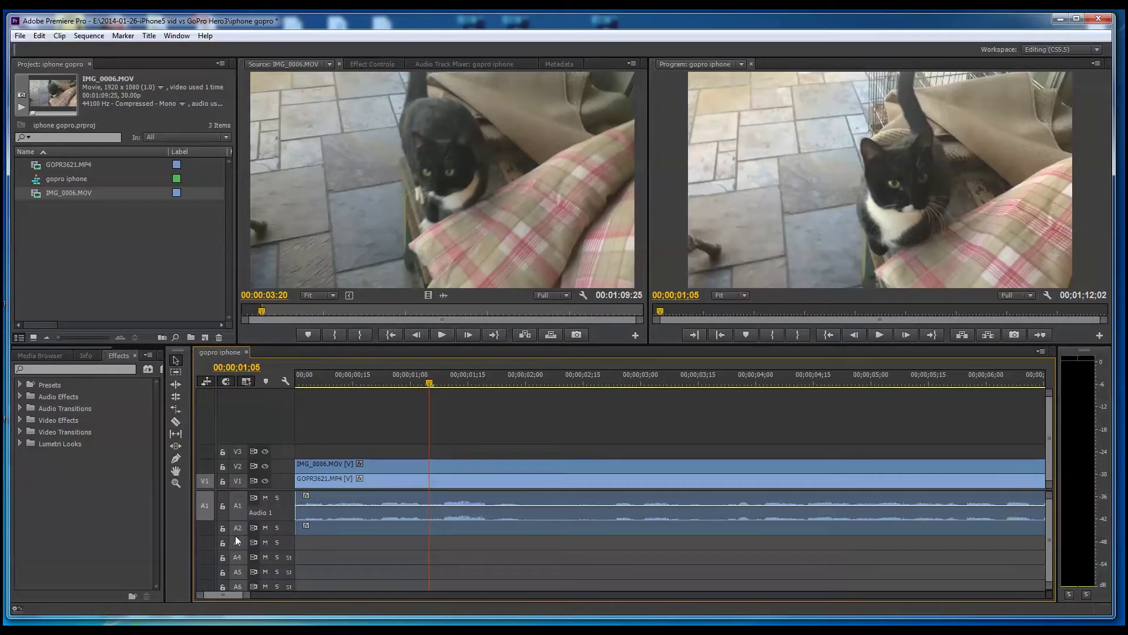
drag(236, 547, 235, 555)
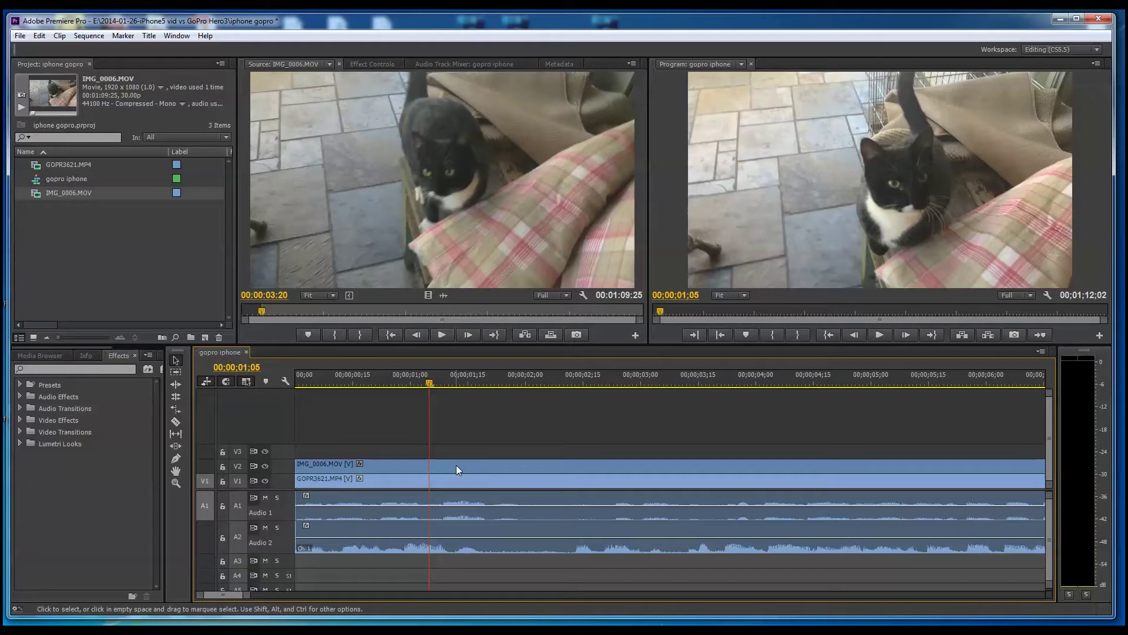
mouse_move(458, 469)
mouse_down()
mouse_move(503, 468)
mouse_move(454, 468)
mouse_up()
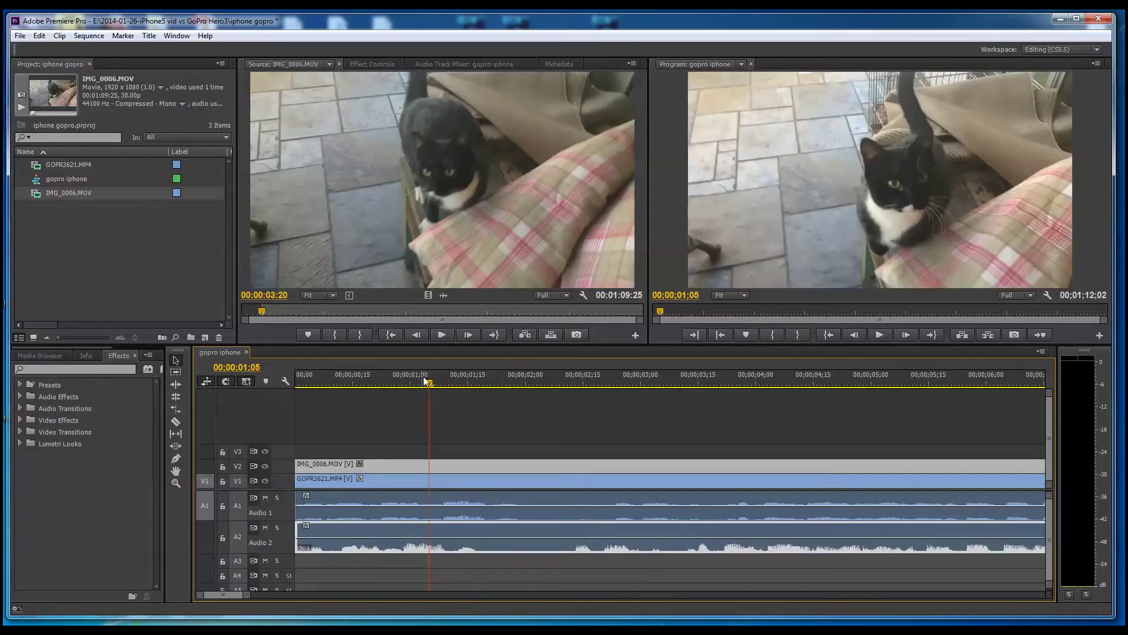
Step: Mute audio track A2 and play the opening frames of the sequence to hear A1 alone
drag(432, 383, 312, 396)
drag(250, 595, 229, 598)
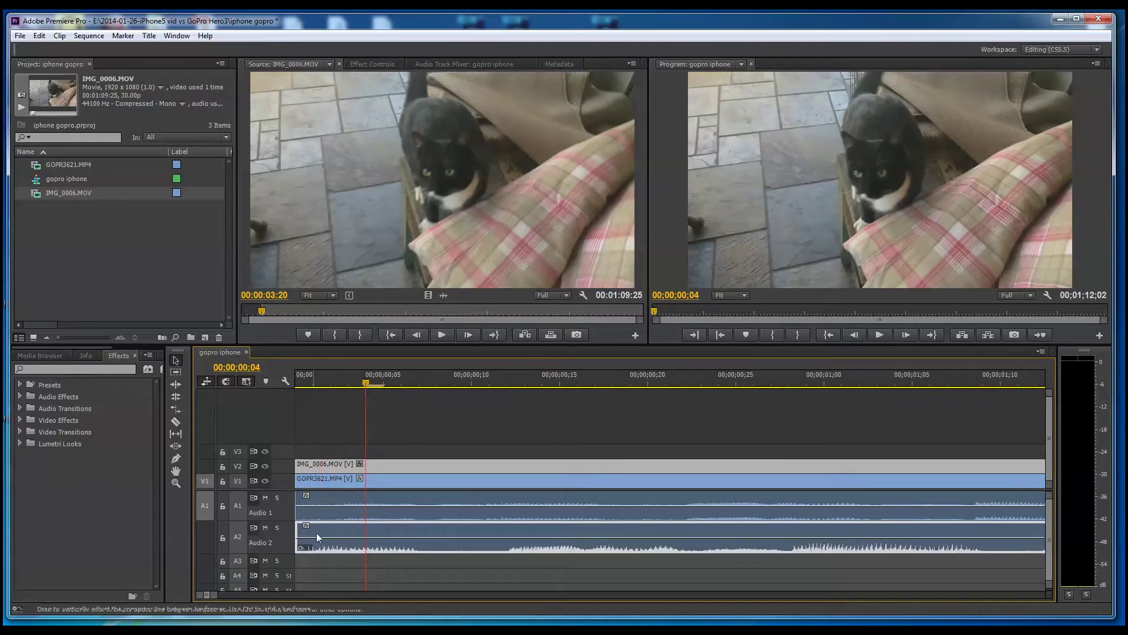
click(265, 527)
click(347, 385)
key(space)
key(space)
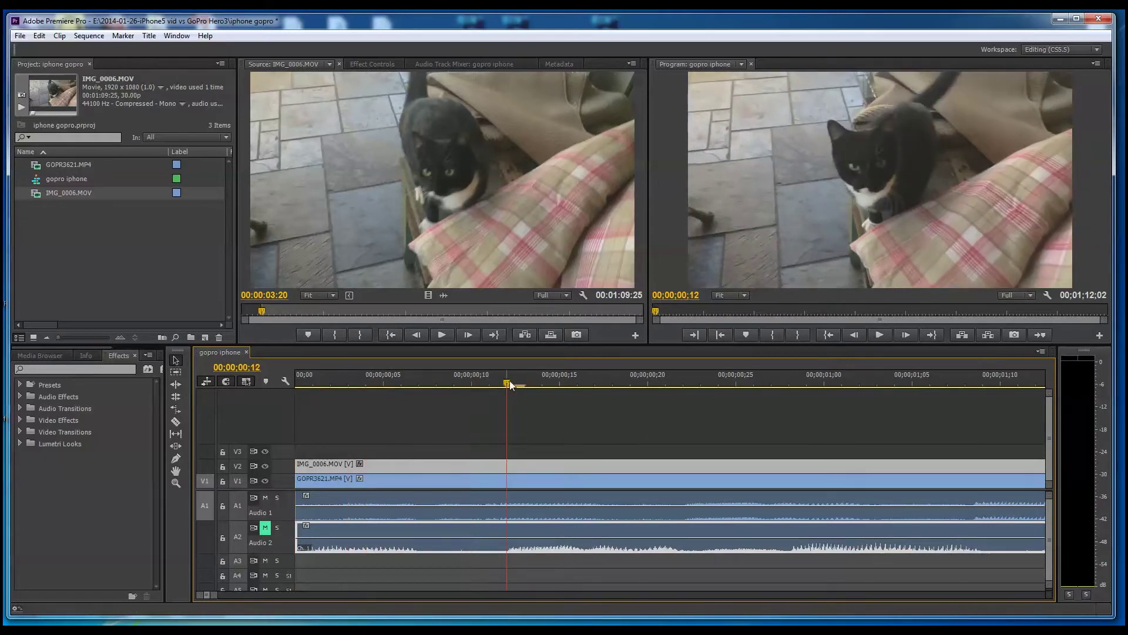
Step: Mute A1 instead of A2 and play from the sequence start to hear the iPhone audio alone
drag(508, 383, 243, 400)
click(265, 527)
key(space)
key(space)
Step: Shift IMG_0006.MOV about 6 frames later, with its head extended back to the sequence start, and replay the opening frames
mouse_move(297, 464)
mouse_down()
mouse_move(411, 466)
mouse_move(296, 464)
mouse_up()
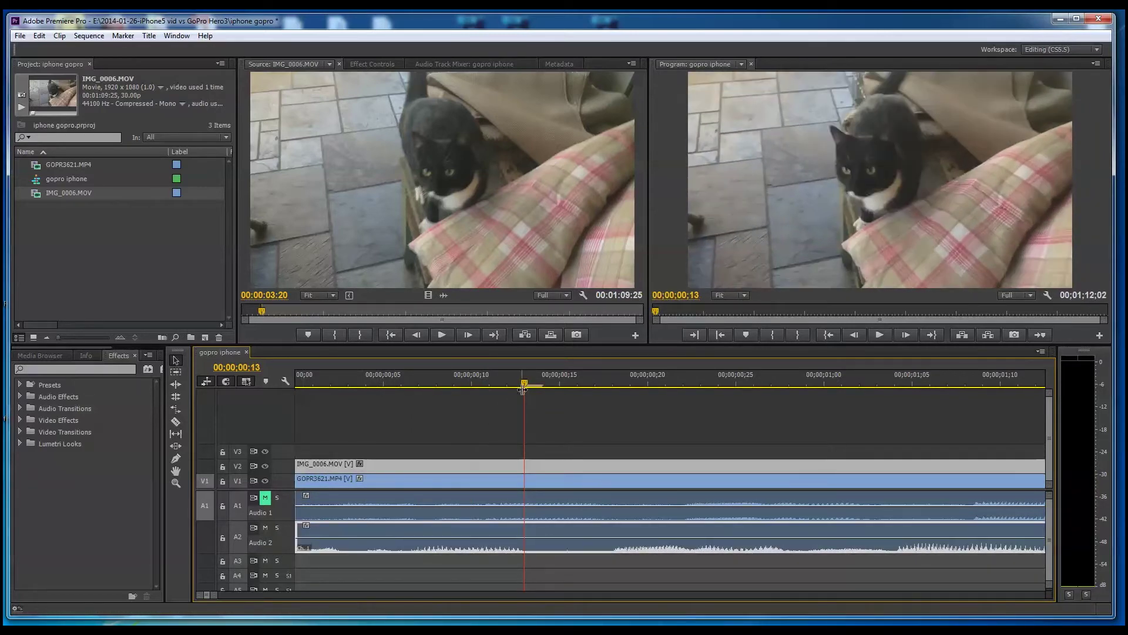
drag(525, 382, 248, 387)
key(space)
key(space)
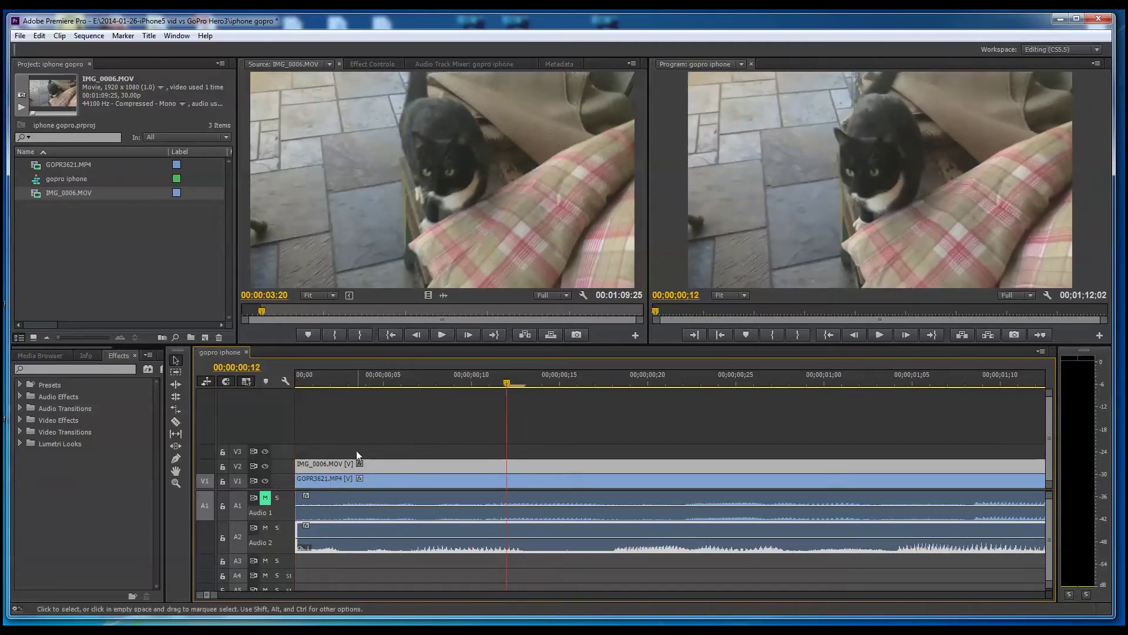
Step: Move IMG_0006.MOV about 2 more frames later, extend its head to the sequence start, and play its audio from there
drag(385, 468, 426, 477)
drag(339, 464, 296, 464)
key(Home)
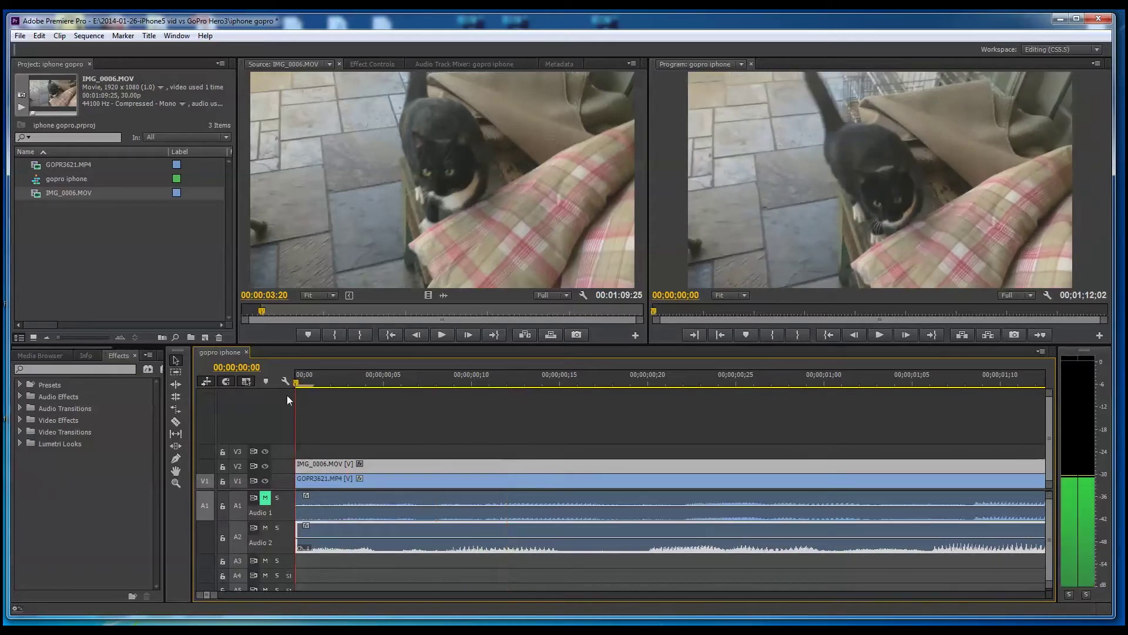
key(space)
key(space)
Step: Compare the muted and unmuted tracks from the sequence start, leaving both A1 and A2 audible to check their sync
click(265, 528)
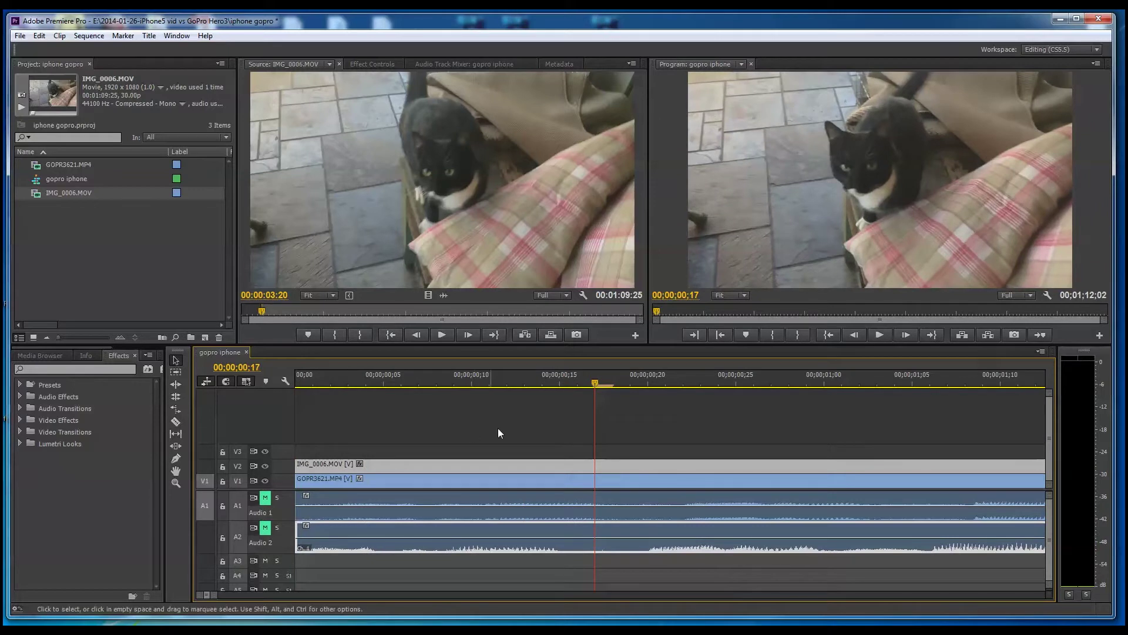
click(525, 383)
key(Home)
key(space)
key(space)
click(265, 501)
key(Home)
key(space)
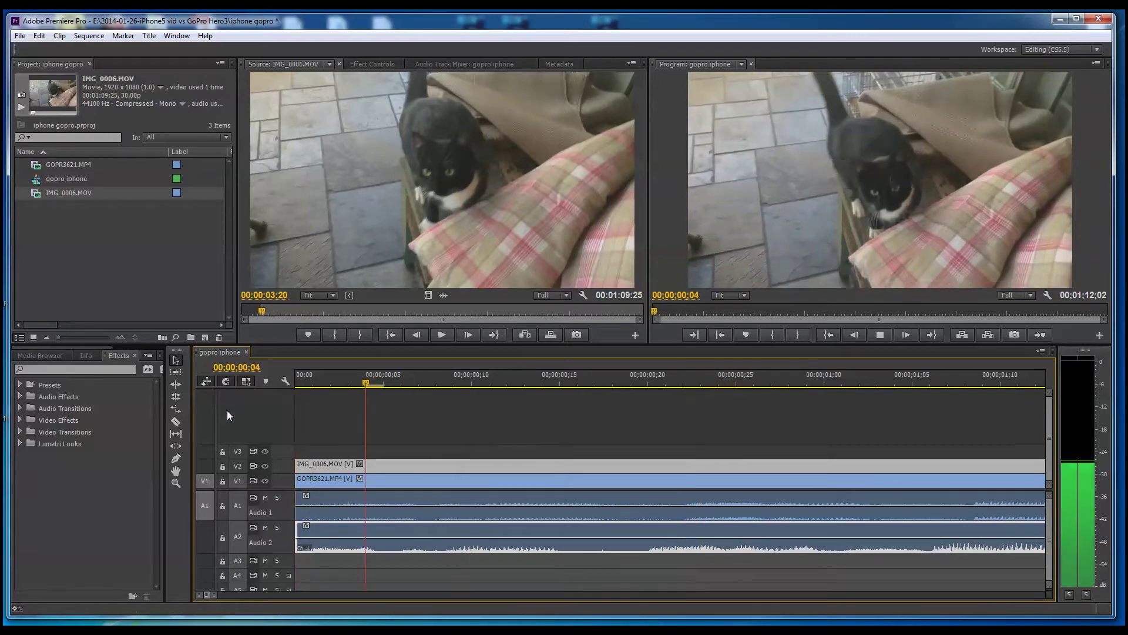
key(space)
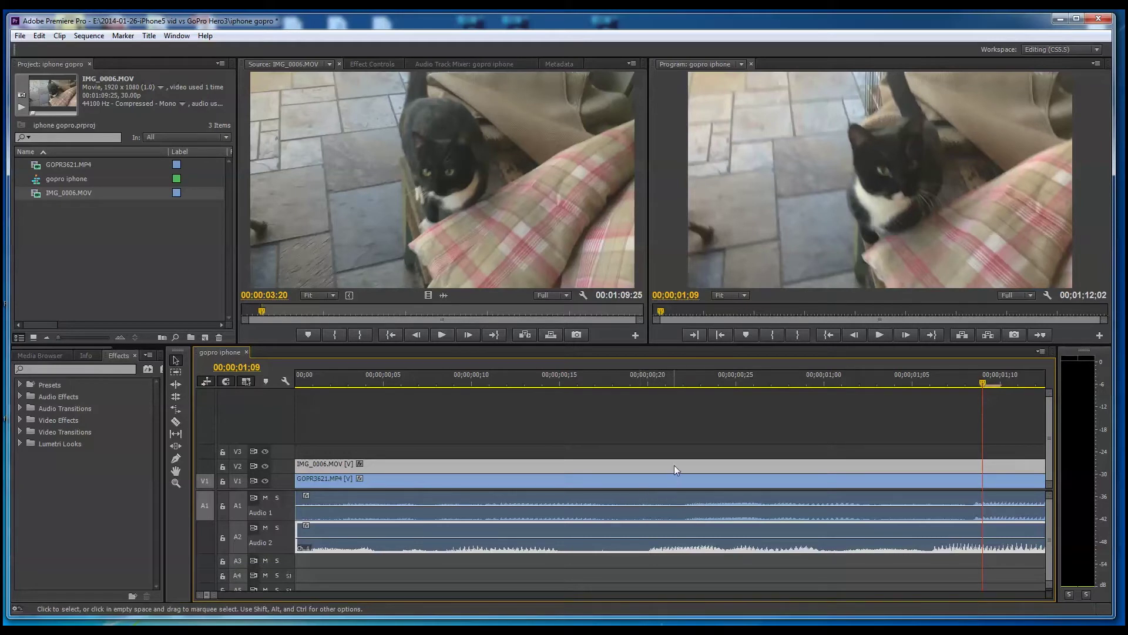
Step: Nudge IMG_0006.MOV a further 2 frames or so later, refill its head to the sequence start, and play both audio tracks together
drag(674, 464, 717, 468)
drag(525, 470, 354, 470)
key(Home)
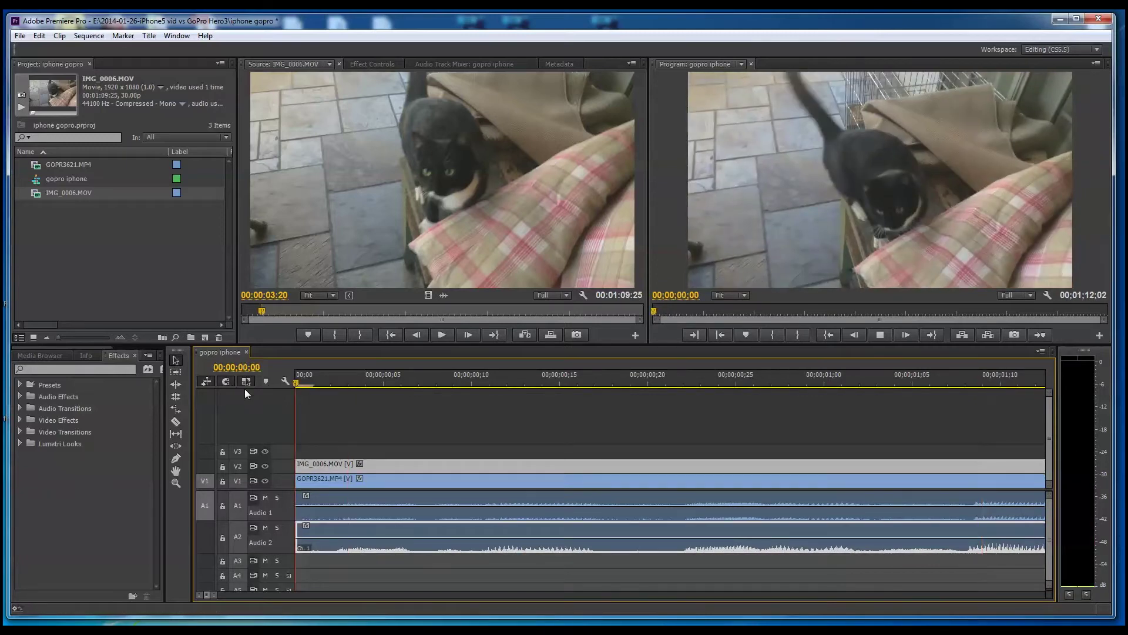
key(space)
key(space)
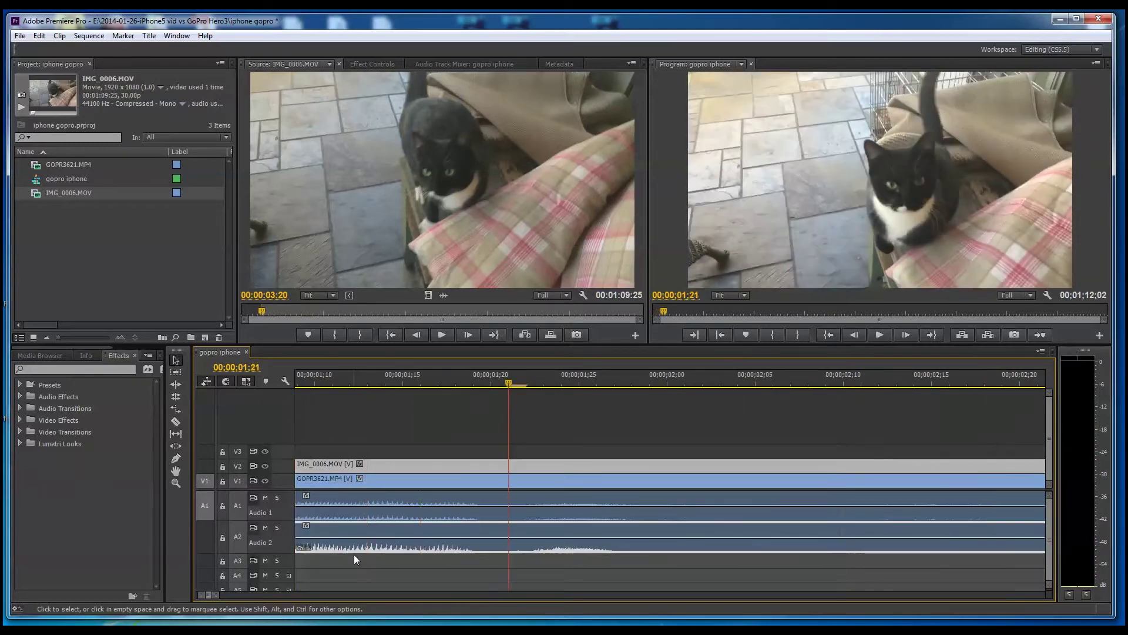
Step: Save the project and create a new sequence named multi with the AVCHD 1080p30 preset
key(ctrl+s)
right_click(83, 230)
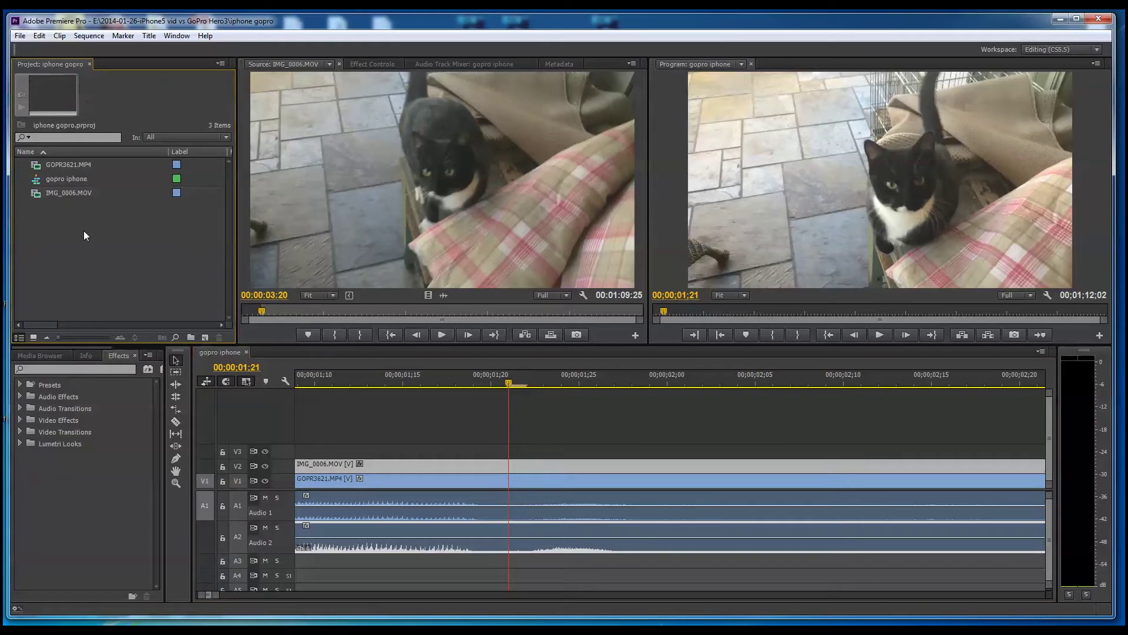
mouse_move(165, 270)
click(203, 269)
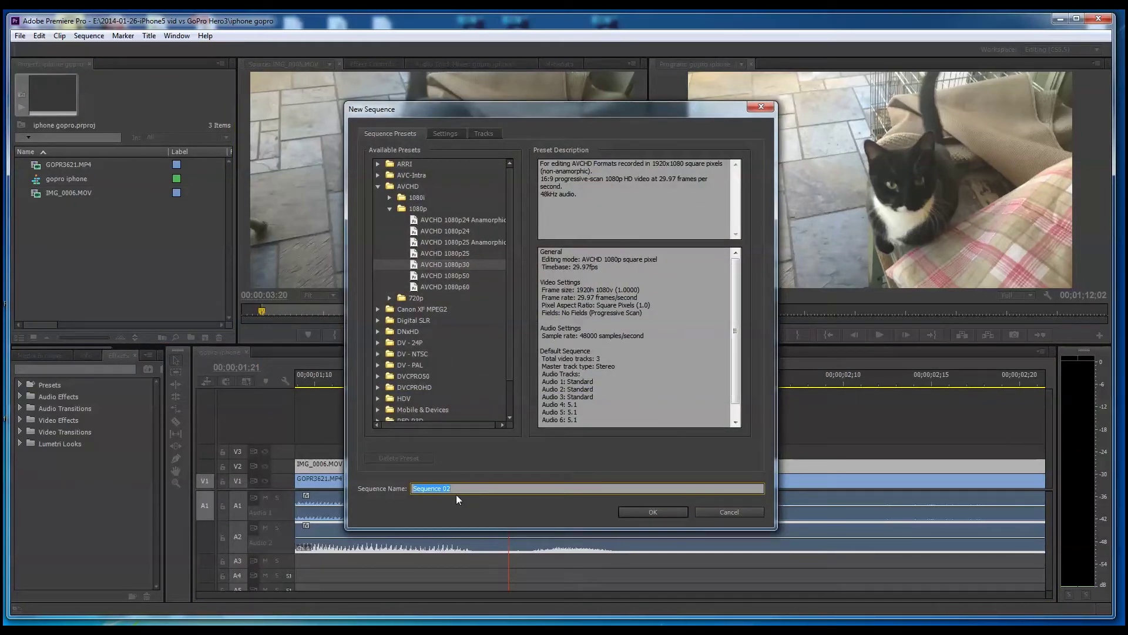
text(multi)
click(653, 511)
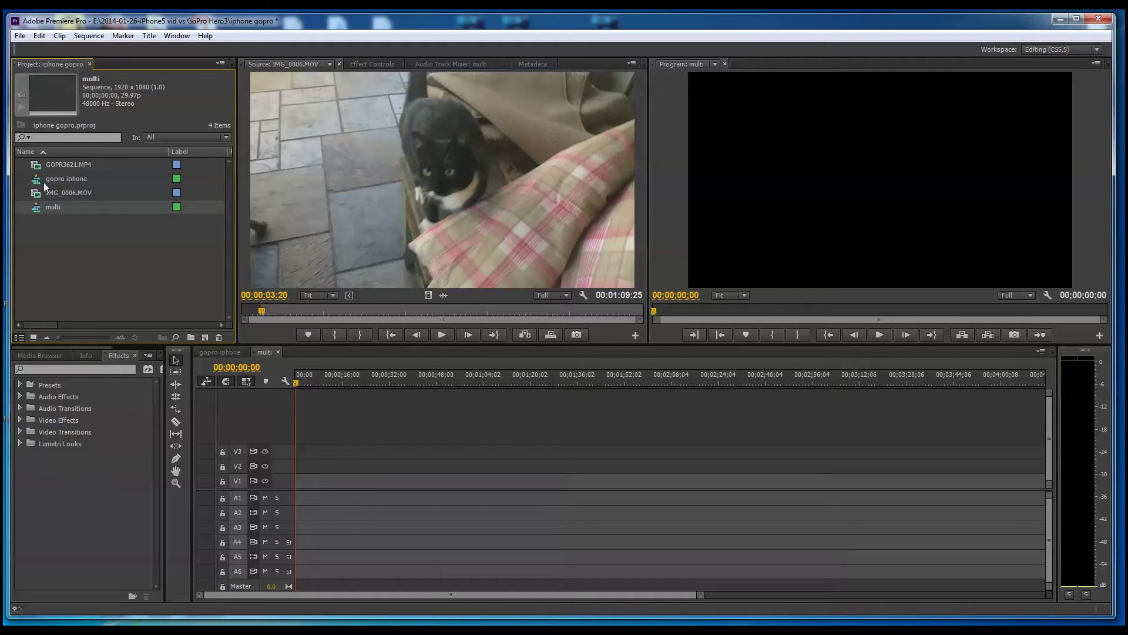
Step: Place the gopro iphone sequence at the start of the multi sequence on V1 and A1, and enable Multi-Camera for it
drag(39, 181, 292, 493)
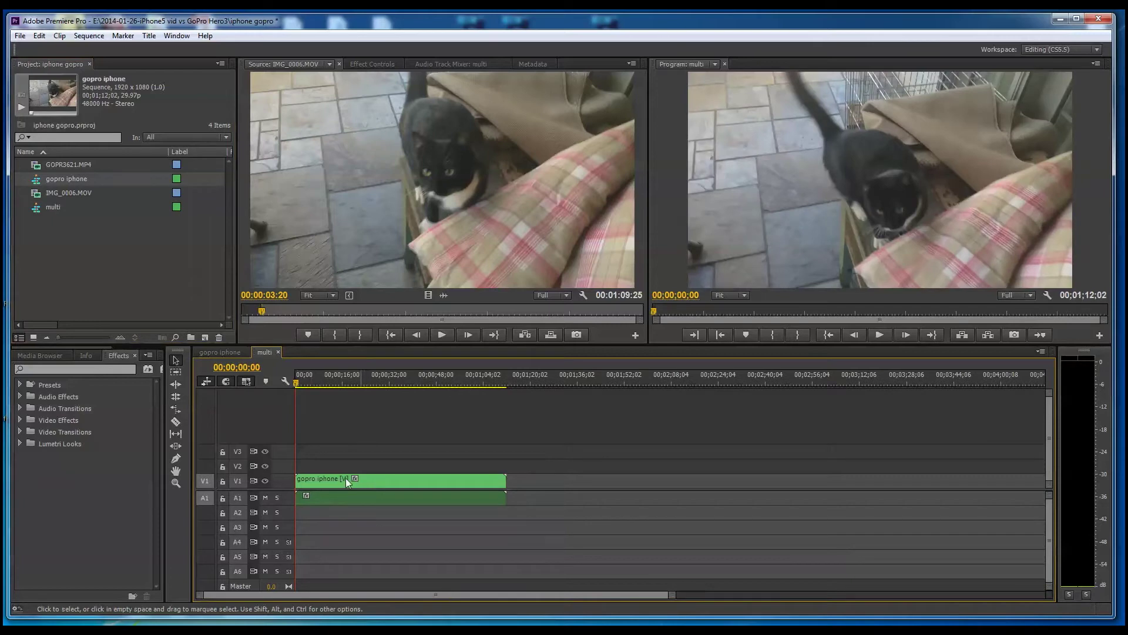
right_click(409, 481)
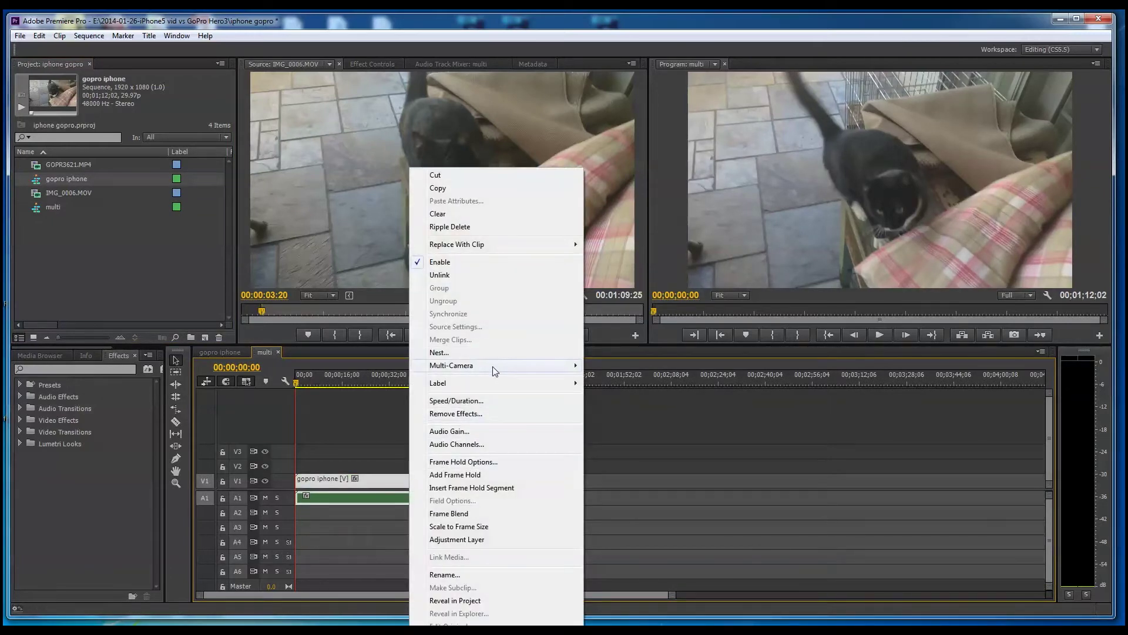
click(622, 363)
Step: Set the program monitor to Multi-Camera view and enlarge the monitor in height and width
click(1047, 295)
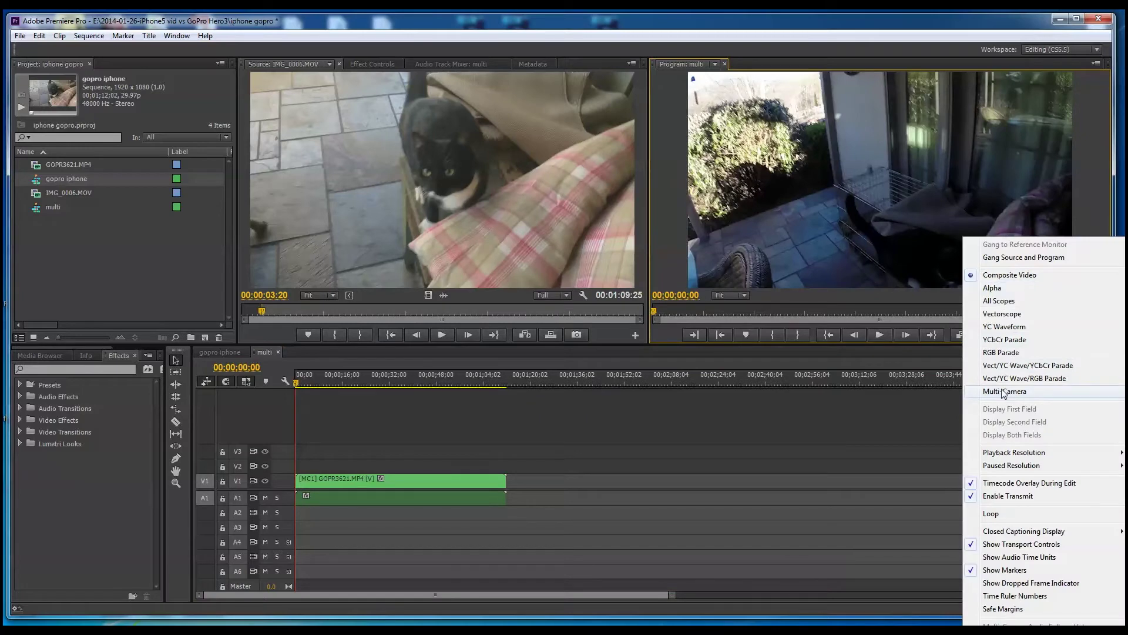
click(1003, 391)
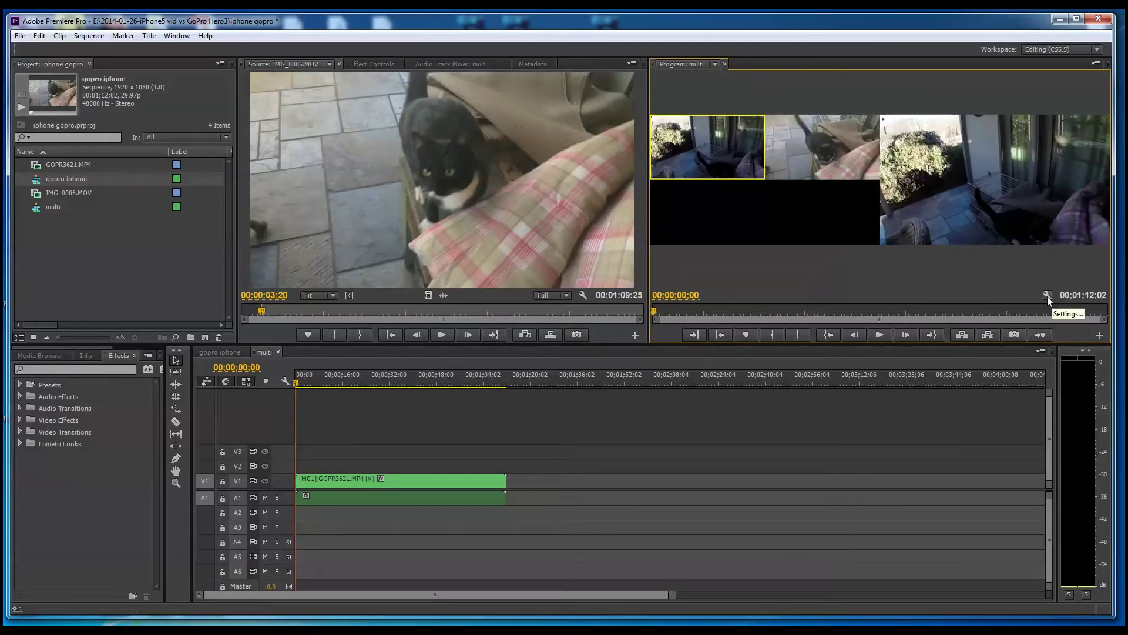
click(1048, 296)
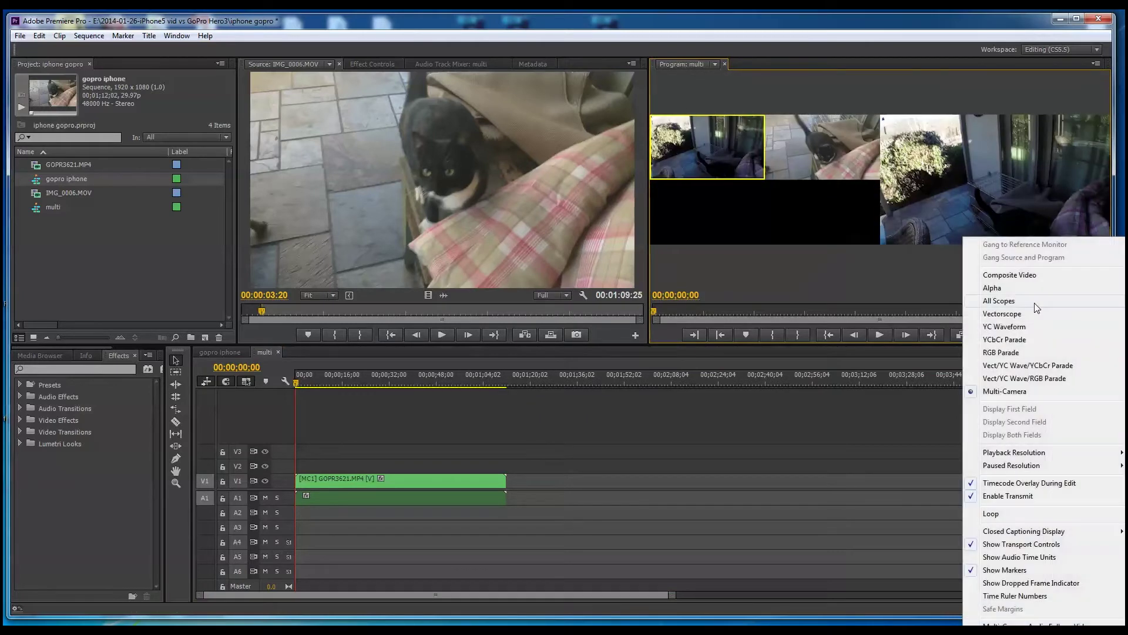
click(998, 393)
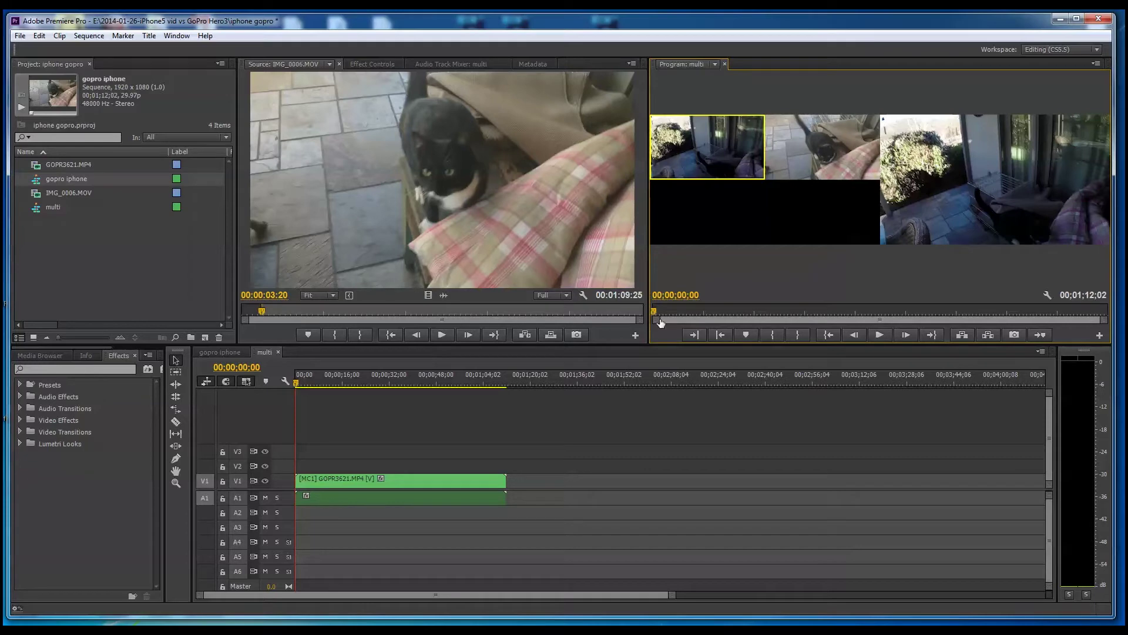
drag(640, 344, 641, 449)
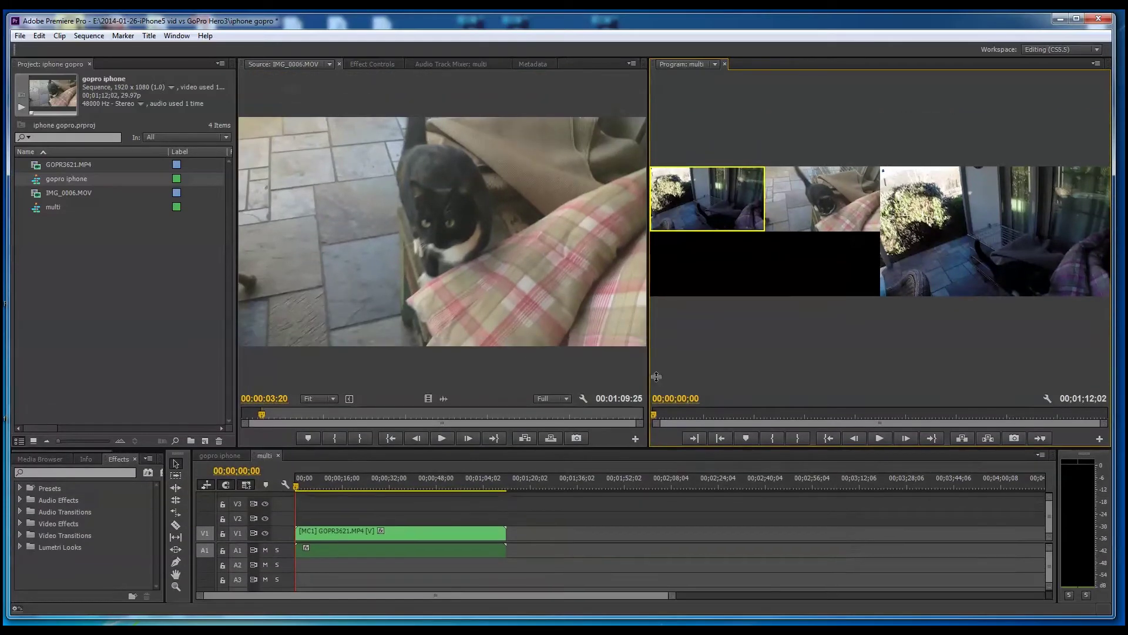
drag(648, 374, 468, 408)
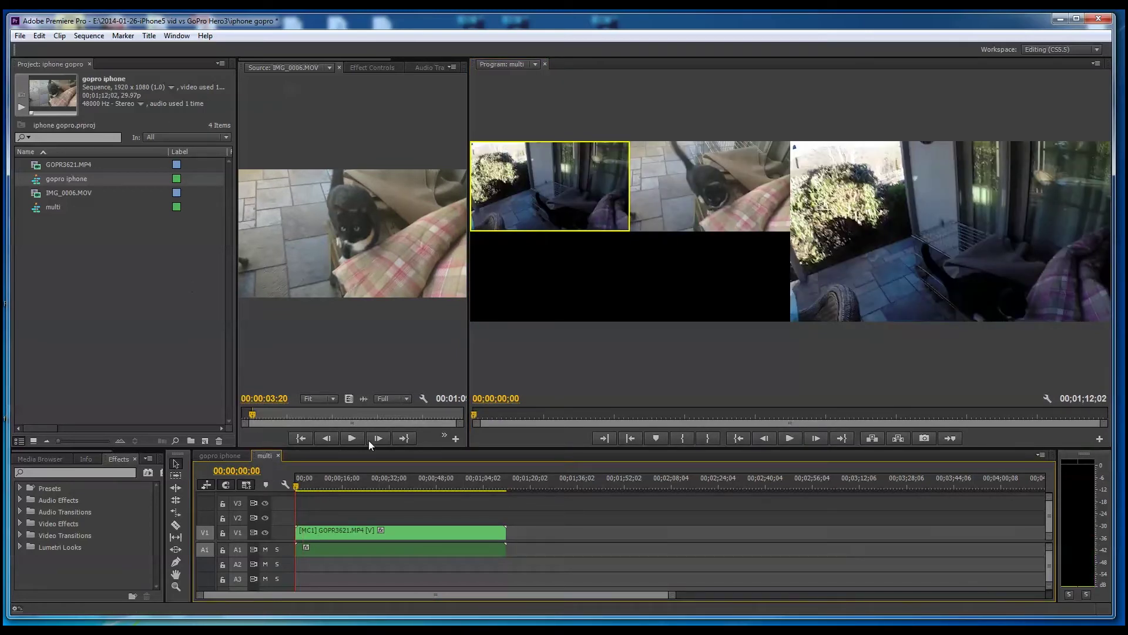
Step: Play the multi sequence from the start and cut live back and forth between the GoPro and iPhone angles, stopping at about 27 seconds
click(791, 437)
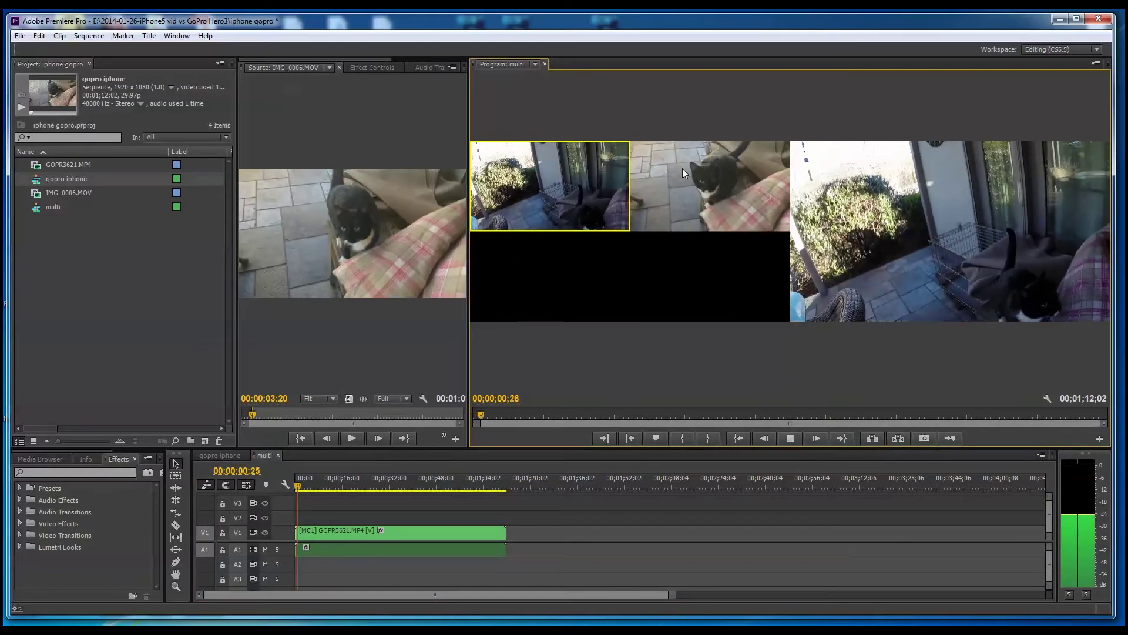
click(721, 193)
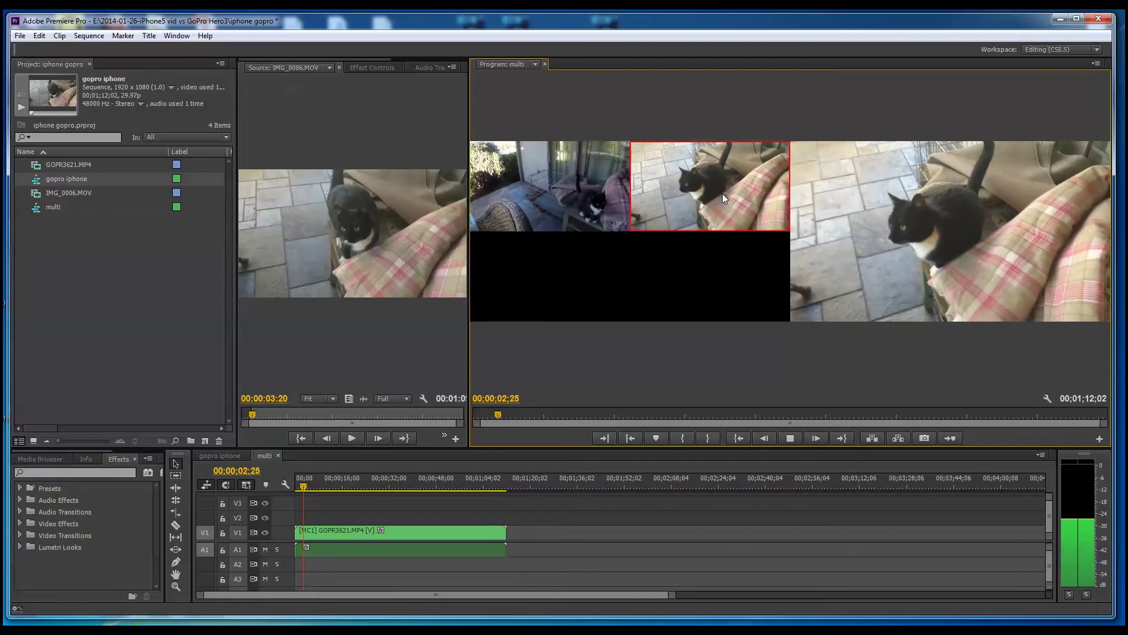
click(582, 200)
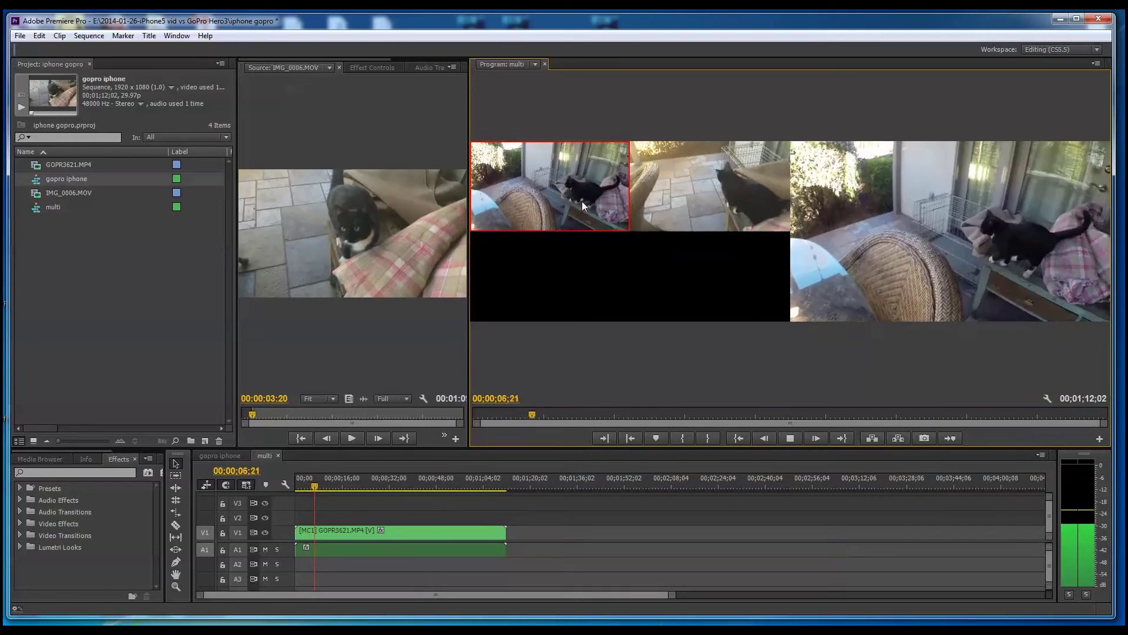
click(713, 204)
click(577, 200)
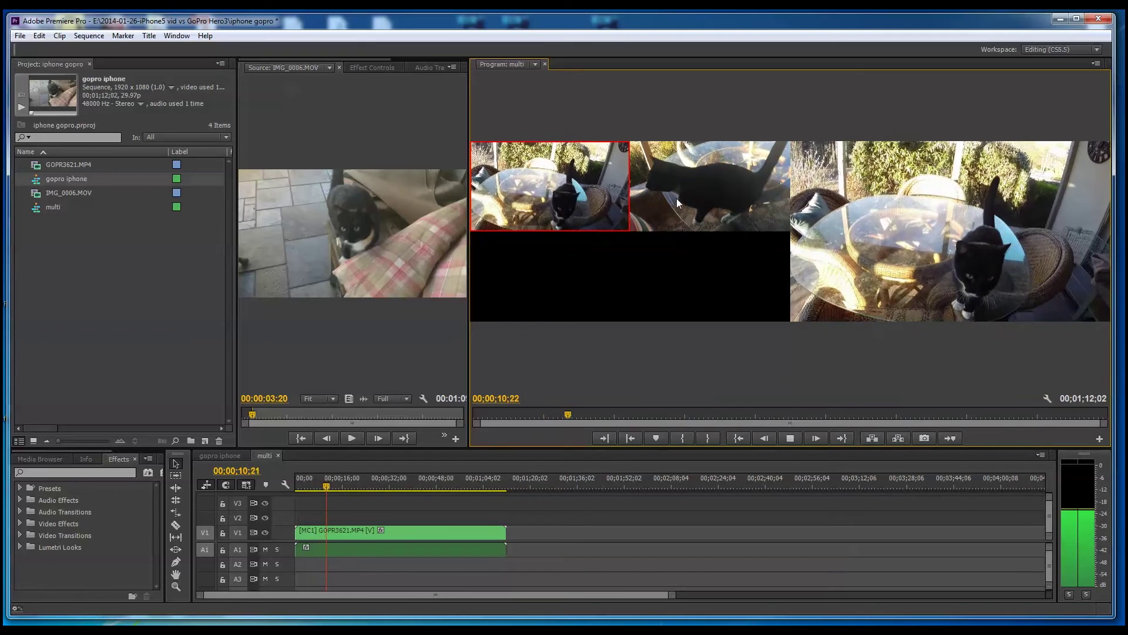
click(677, 200)
click(583, 203)
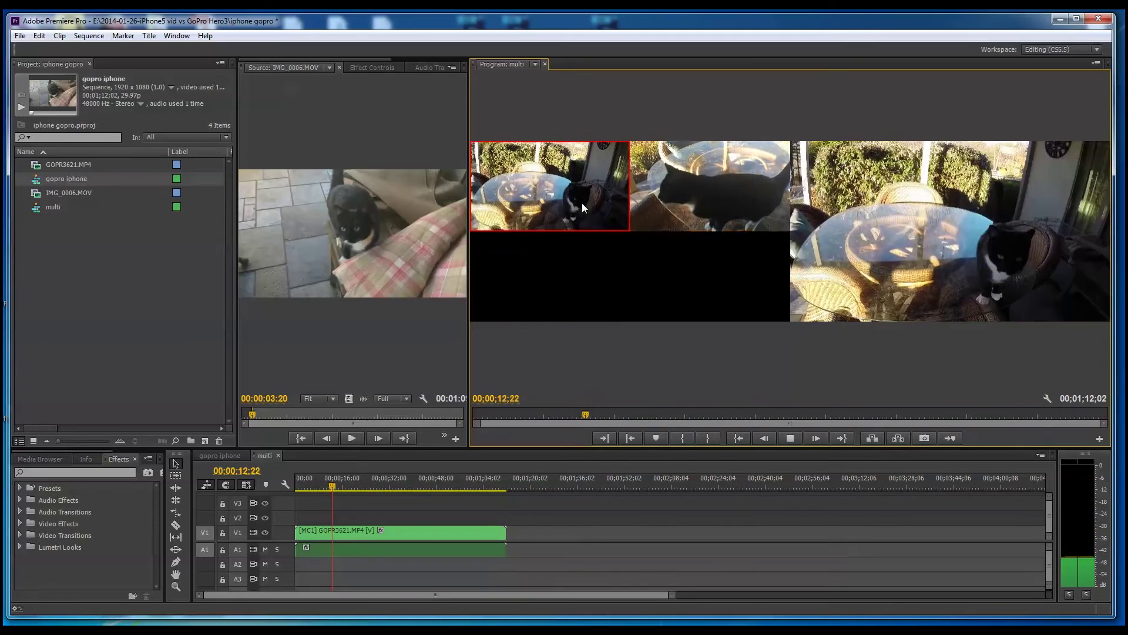
click(708, 210)
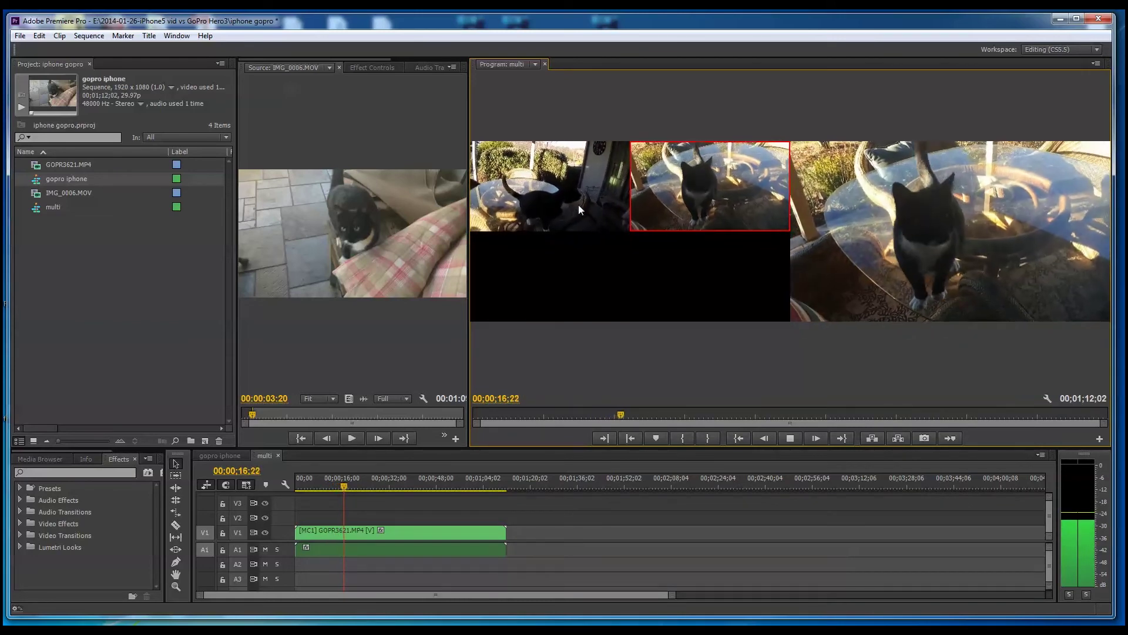
click(564, 204)
click(715, 199)
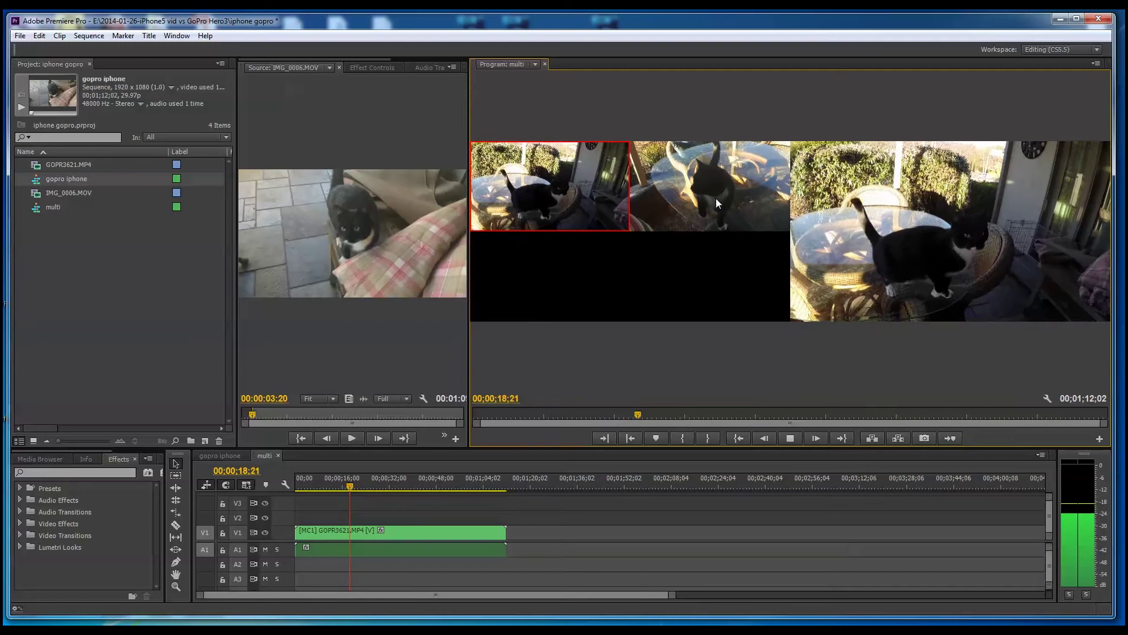
click(588, 195)
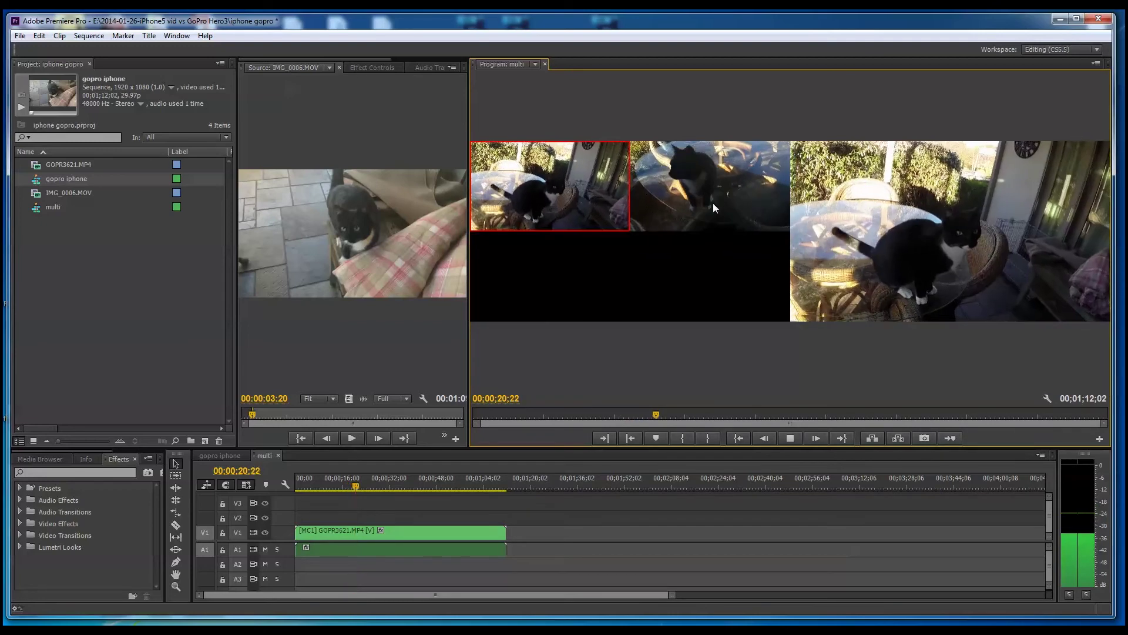
click(721, 202)
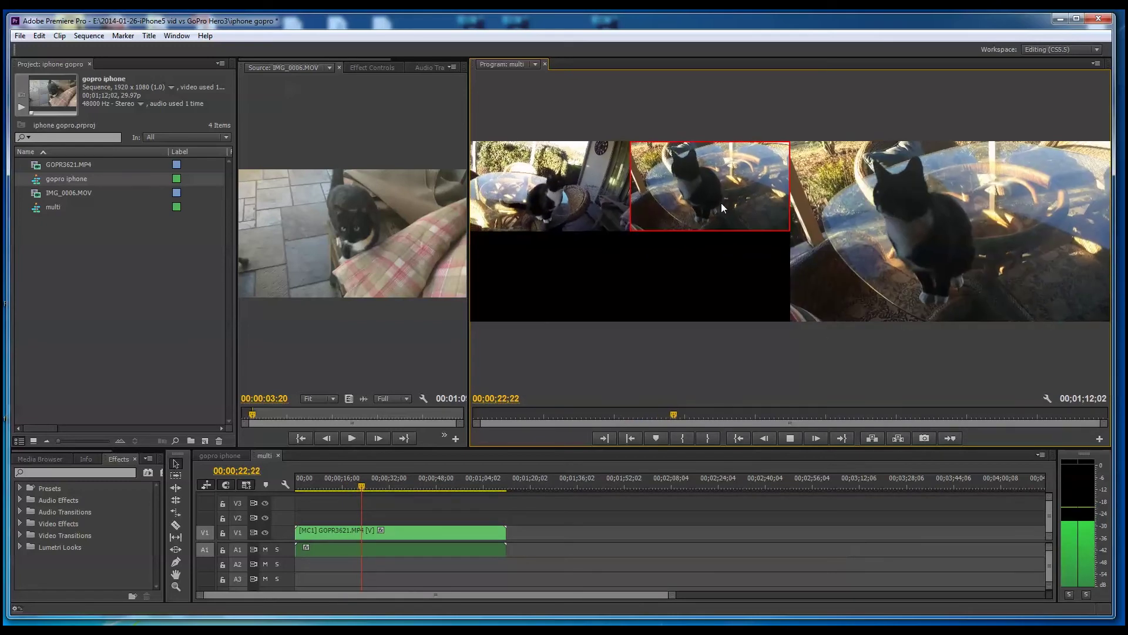
click(570, 198)
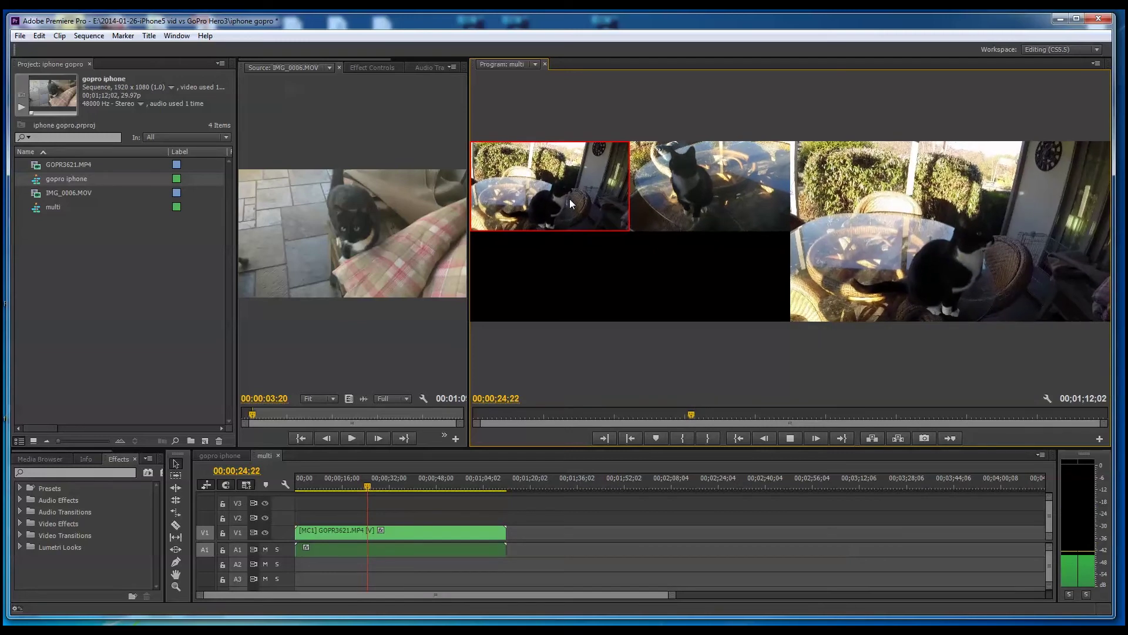
click(706, 197)
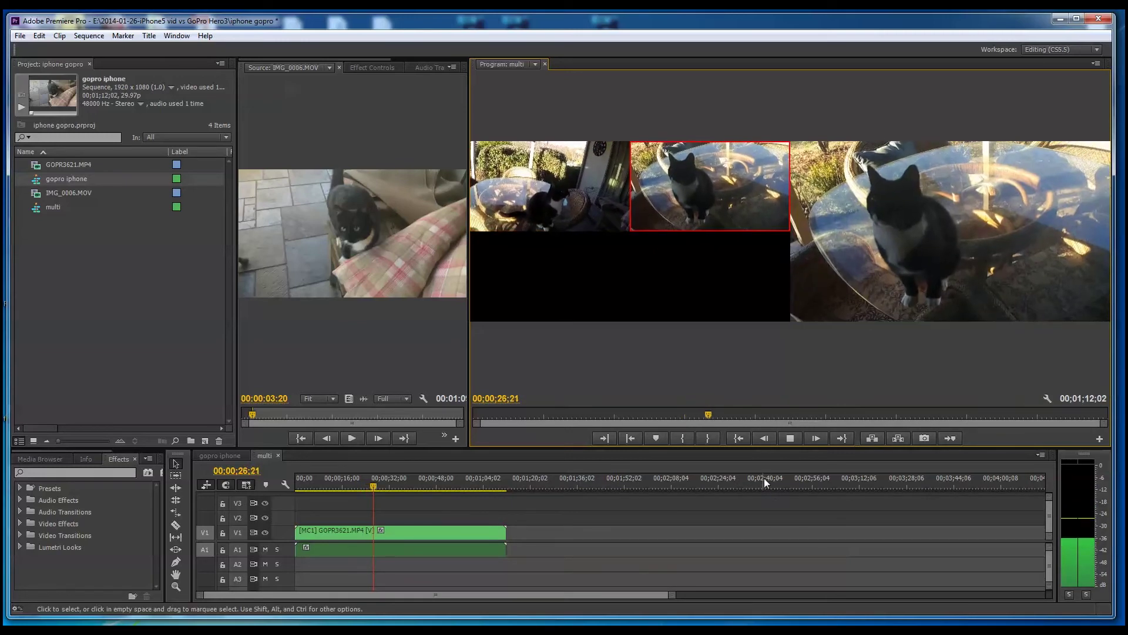
click(791, 438)
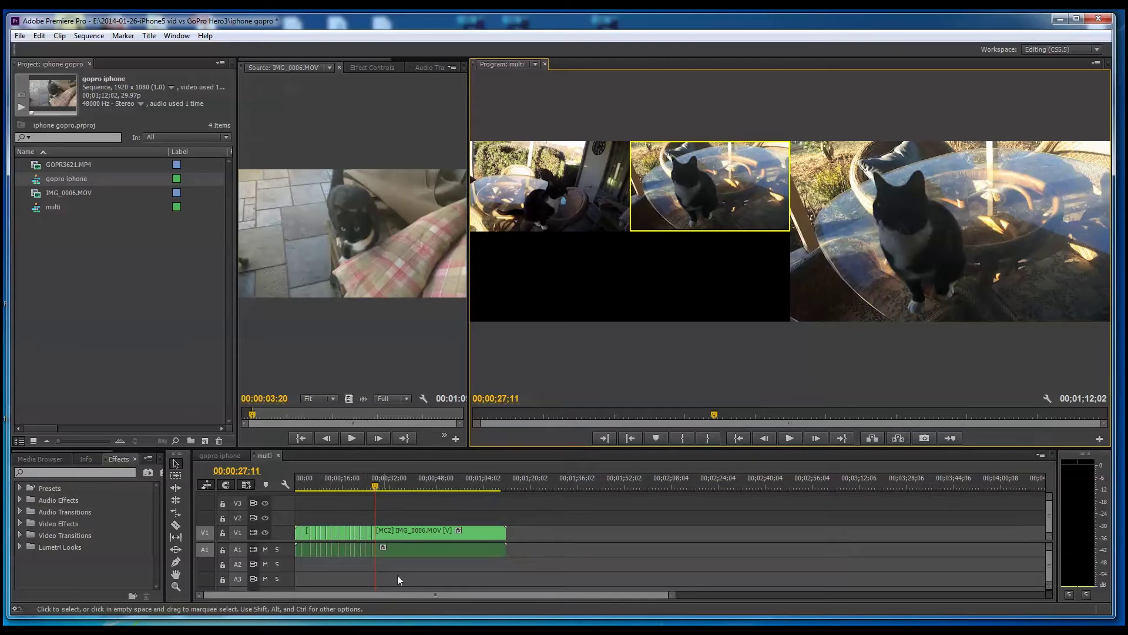
Step: Return to the start of the multi sequence and play back the first five seconds or so of the recorded camera cuts
drag(674, 595, 453, 599)
drag(580, 486, 287, 506)
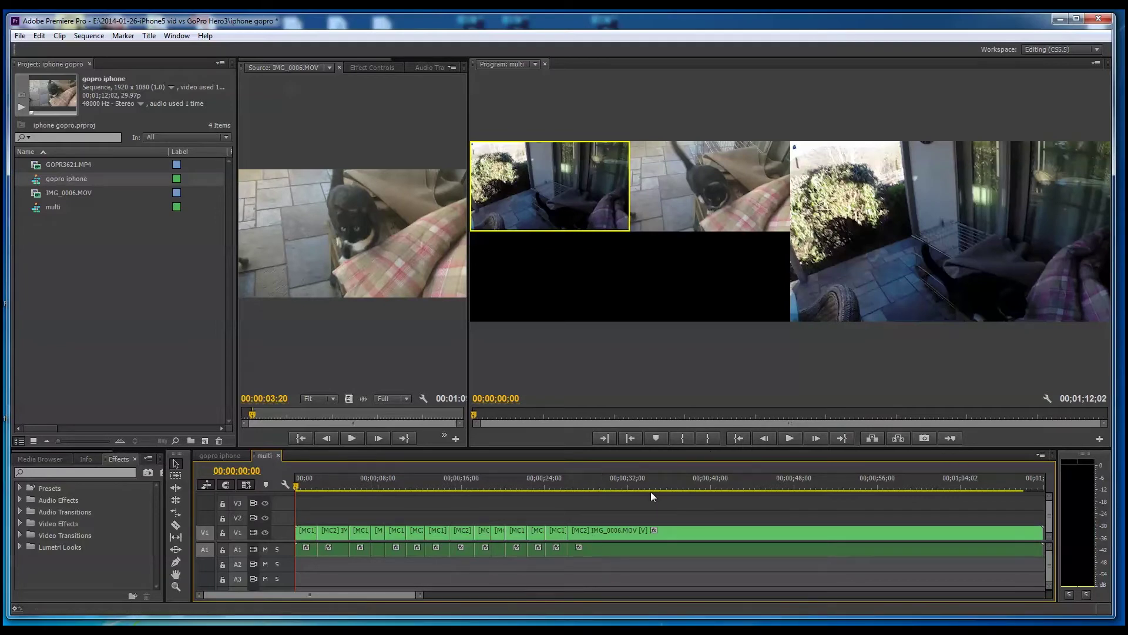
click(789, 438)
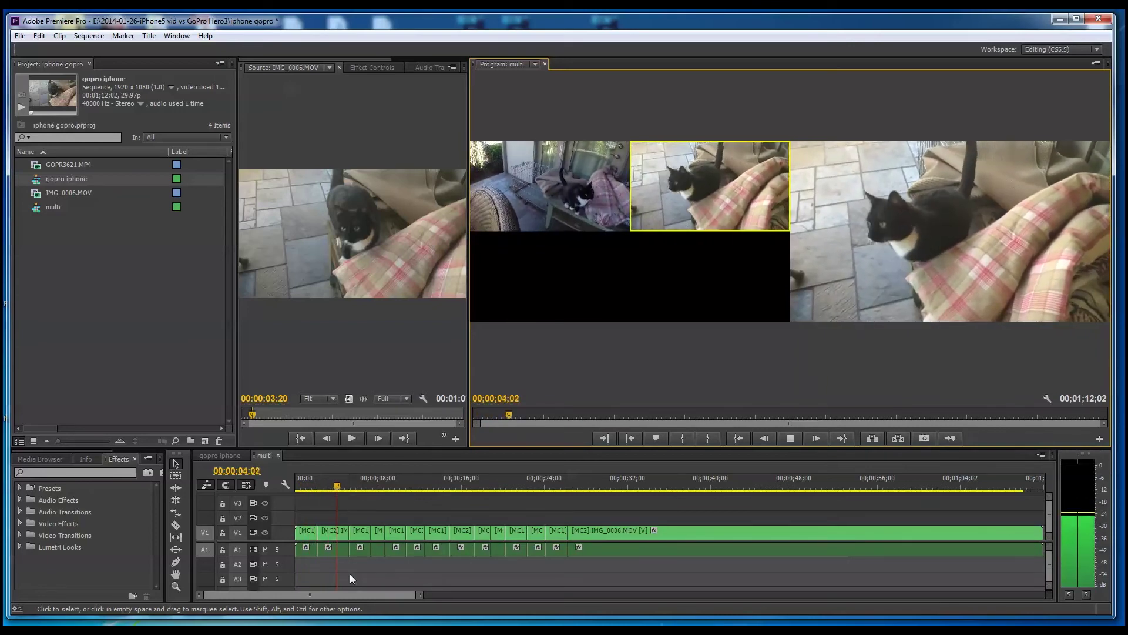
click(787, 439)
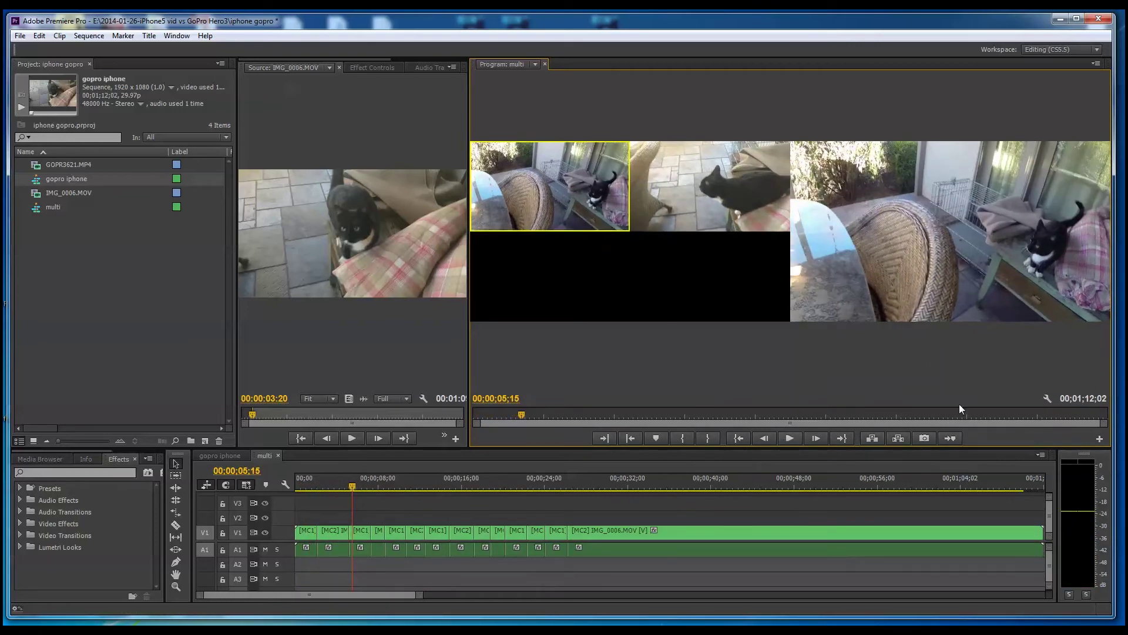
Step: Set the program monitor to Composite Video and play the edit in the maximized monitor to about 23 seconds, then restore the layout
click(1047, 398)
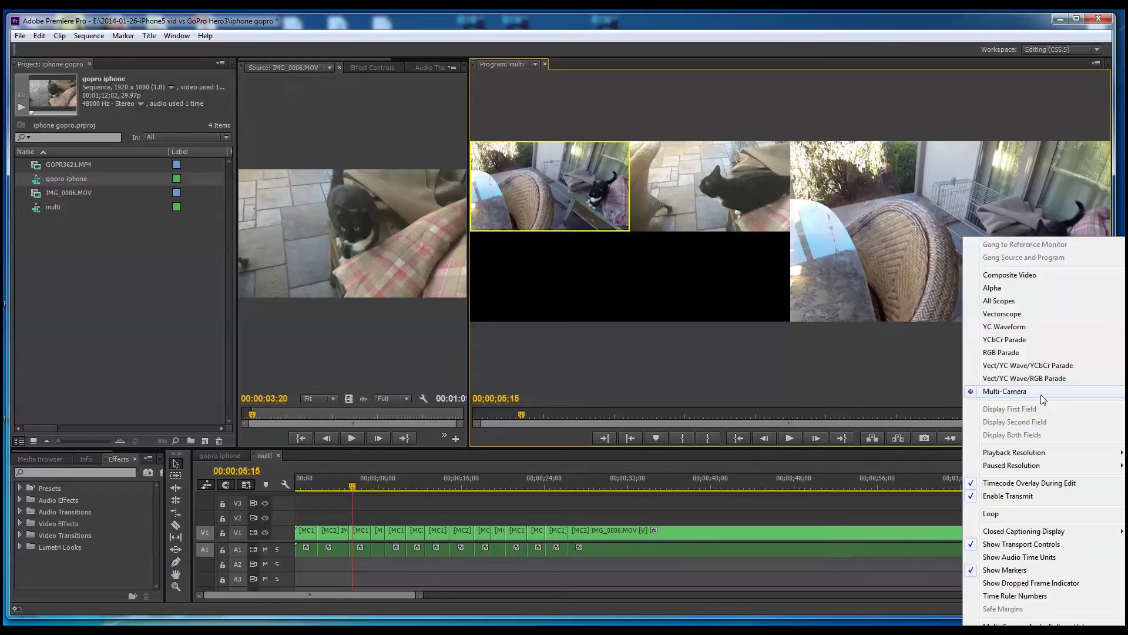
click(1001, 272)
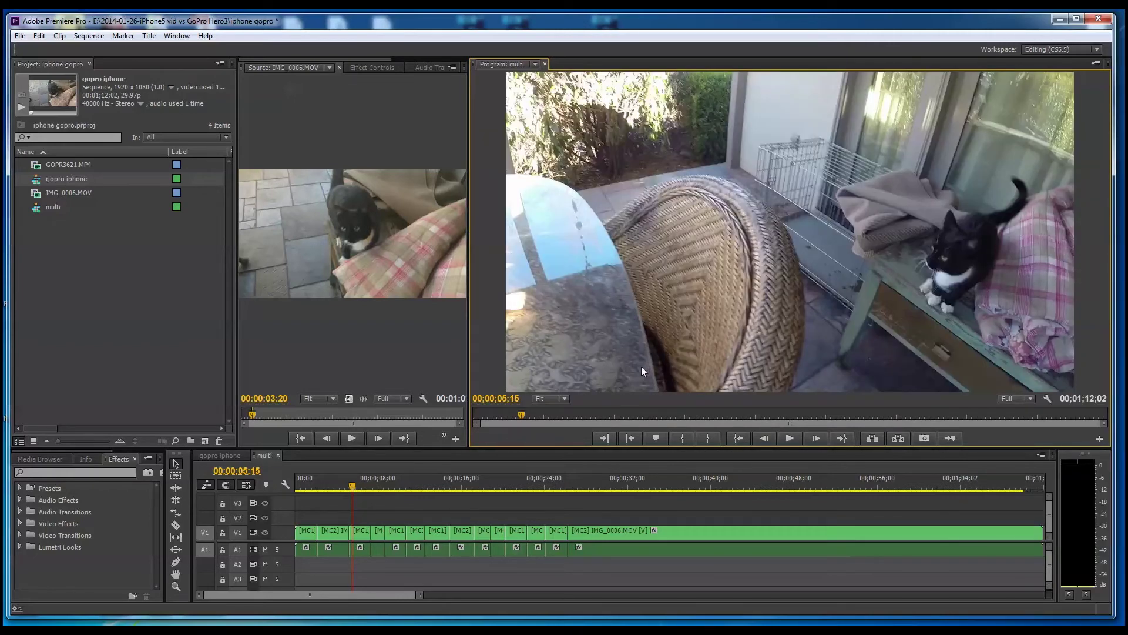
key(grave)
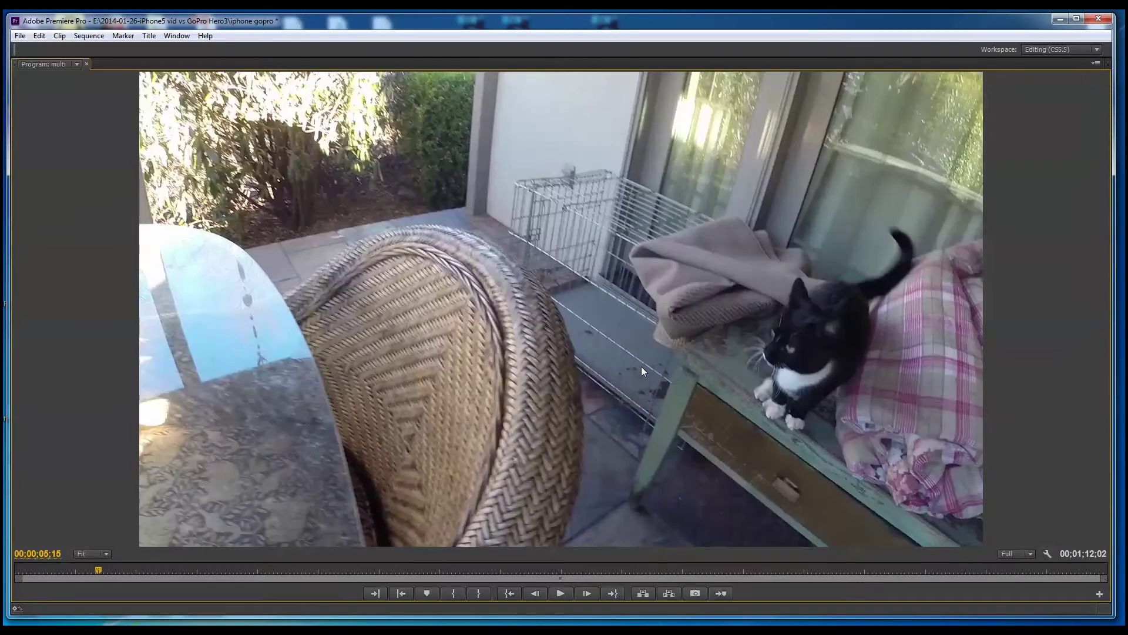
click(560, 594)
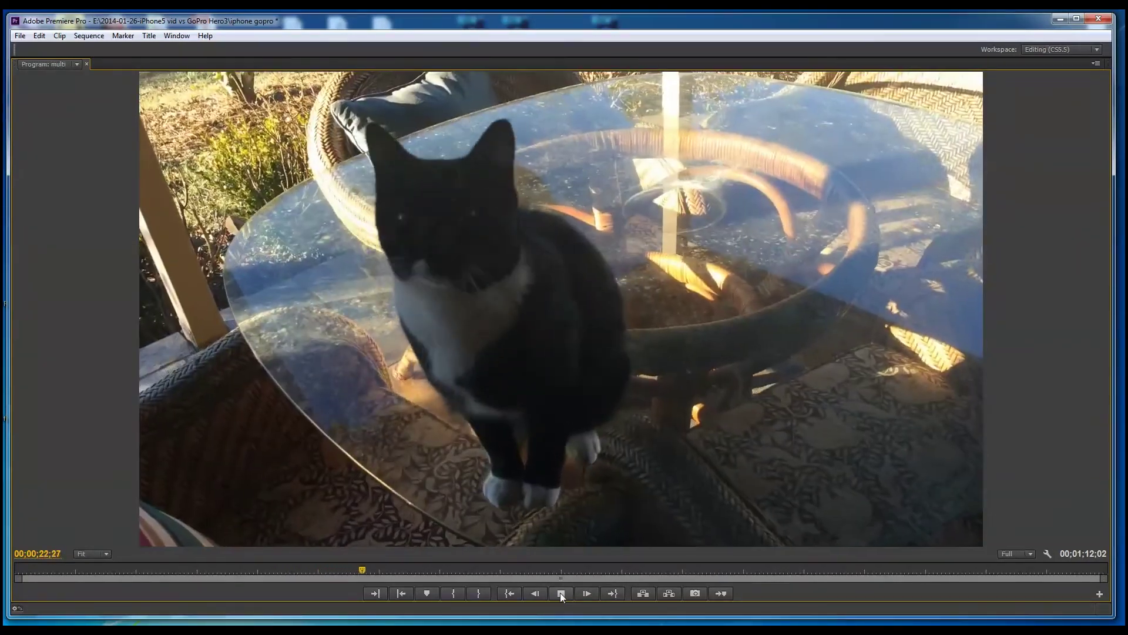
click(560, 593)
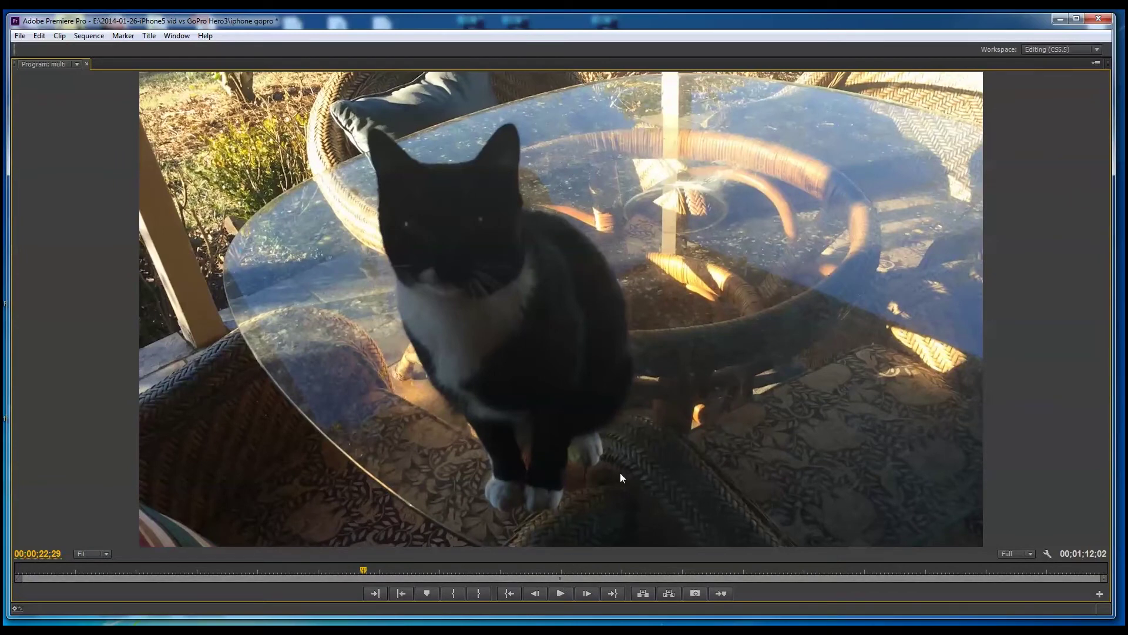
key(grave)
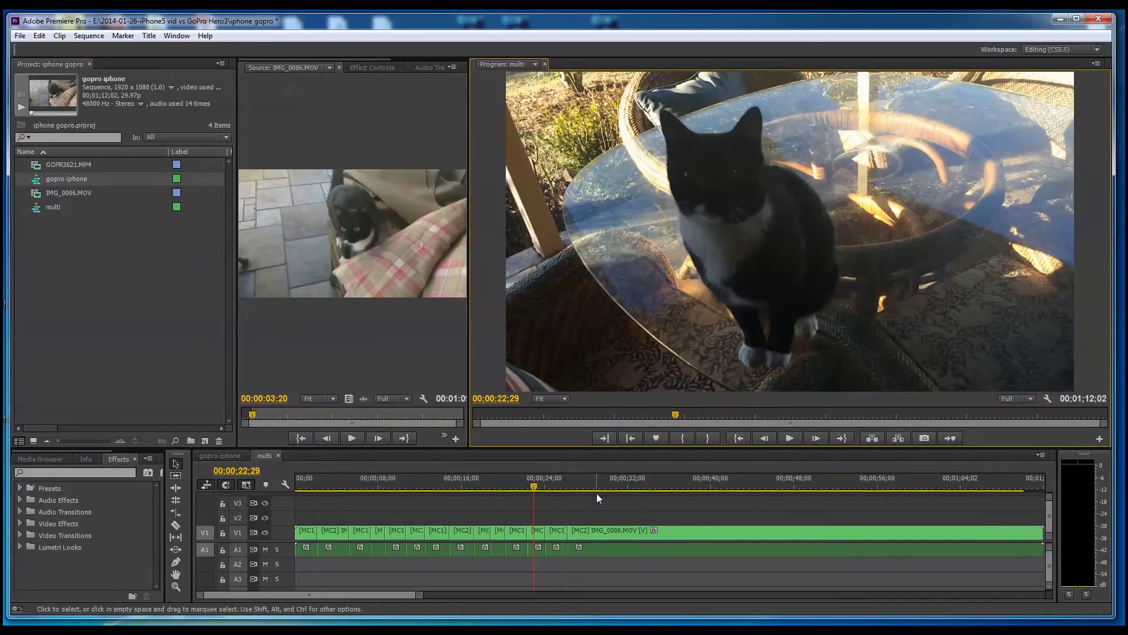
Step: Find the Shadow/Highlight effect and apply it to the GoPro clip at about 24 seconds in the multi sequence
mouse_move(535, 487)
mouse_down()
mouse_move(570, 492)
mouse_move(552, 495)
mouse_up()
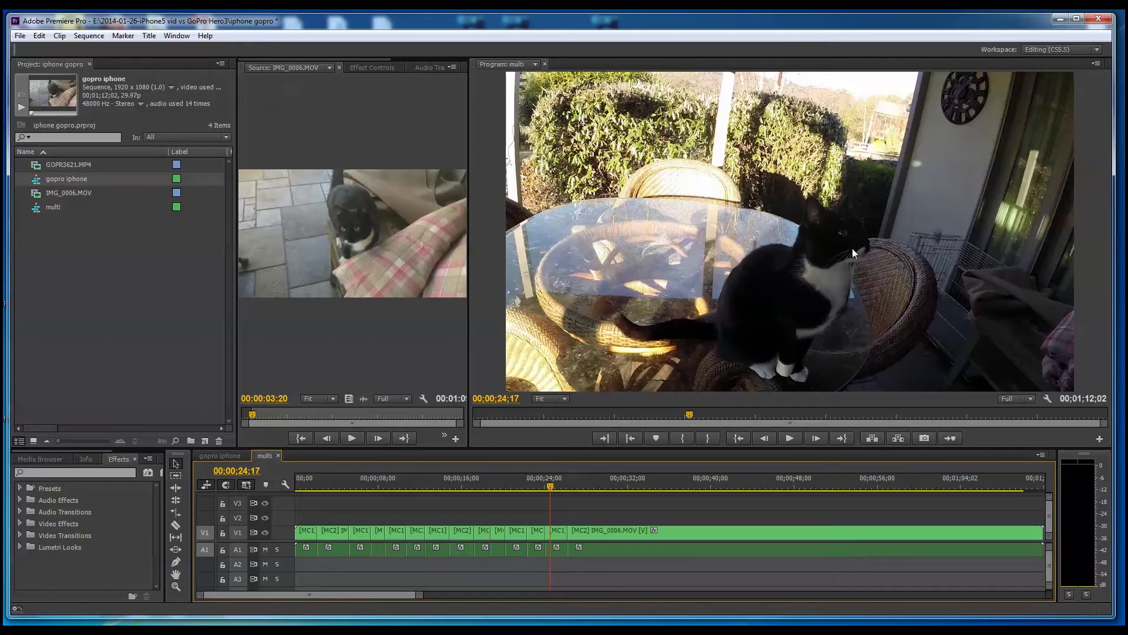
click(56, 473)
text(shad)
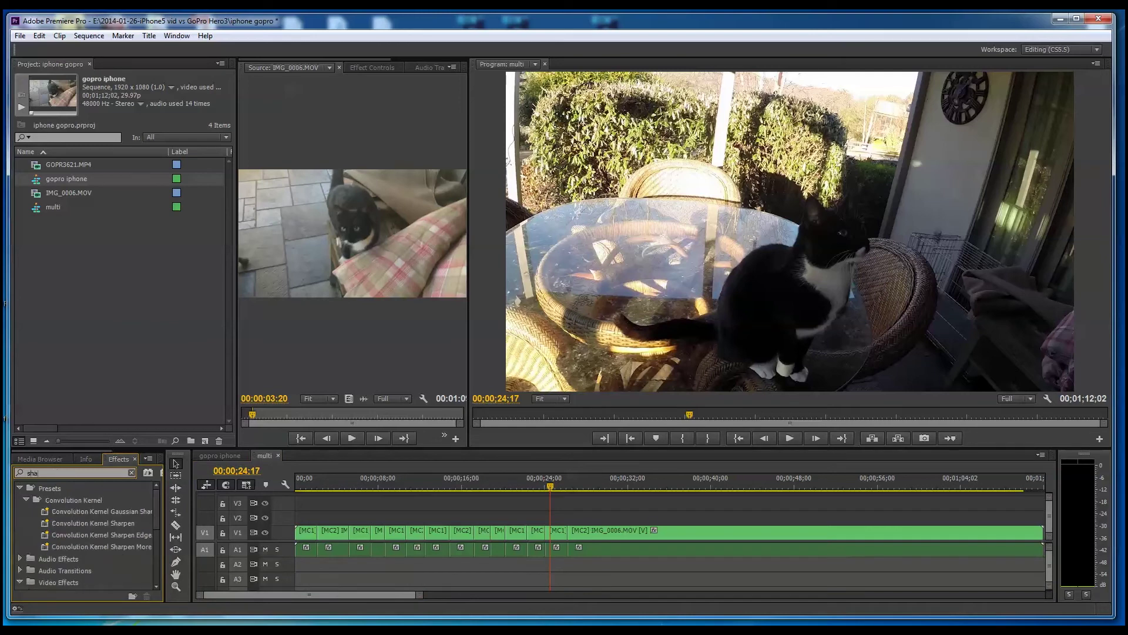
click(75, 548)
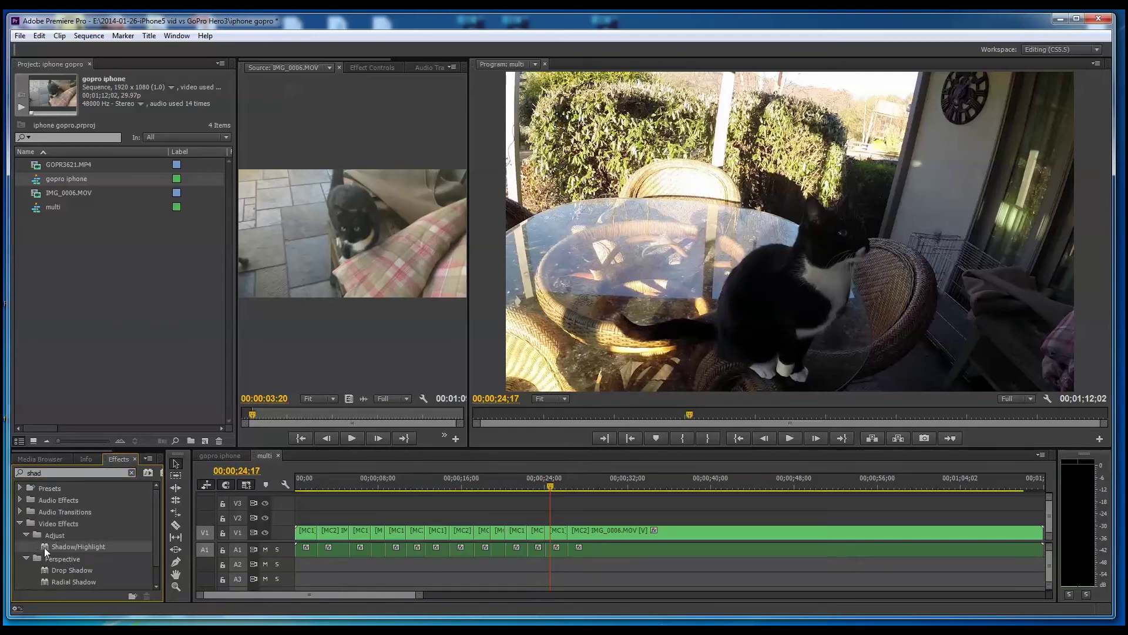
click(555, 532)
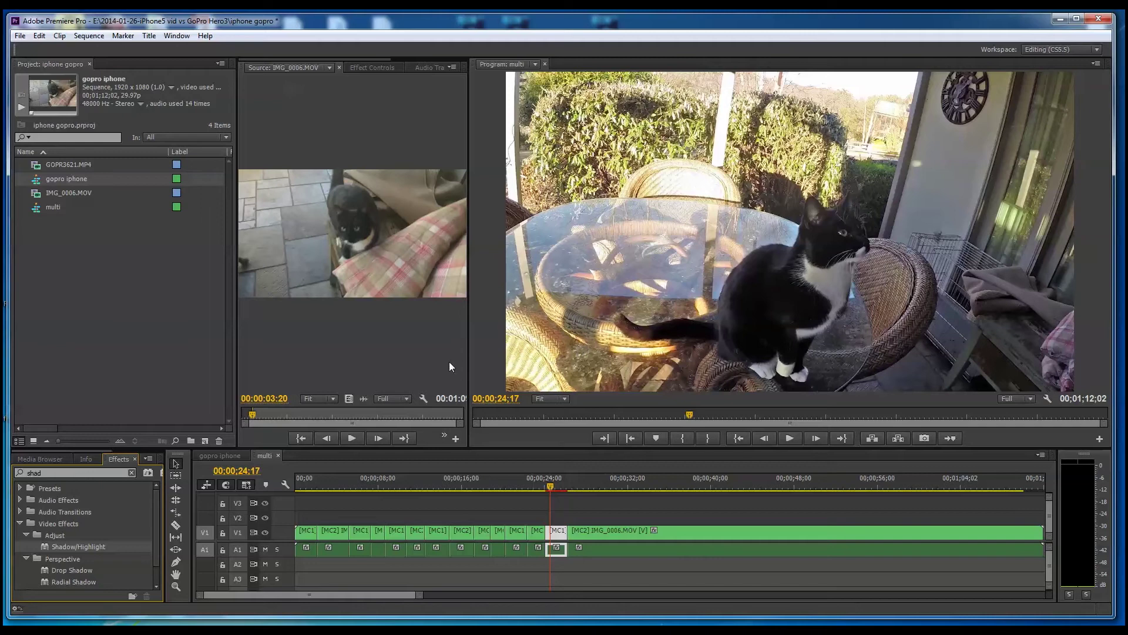
Step: Resize the source and program monitors to roughly equal widths and fit the whole multi sequence in the timeline
drag(469, 304, 676, 284)
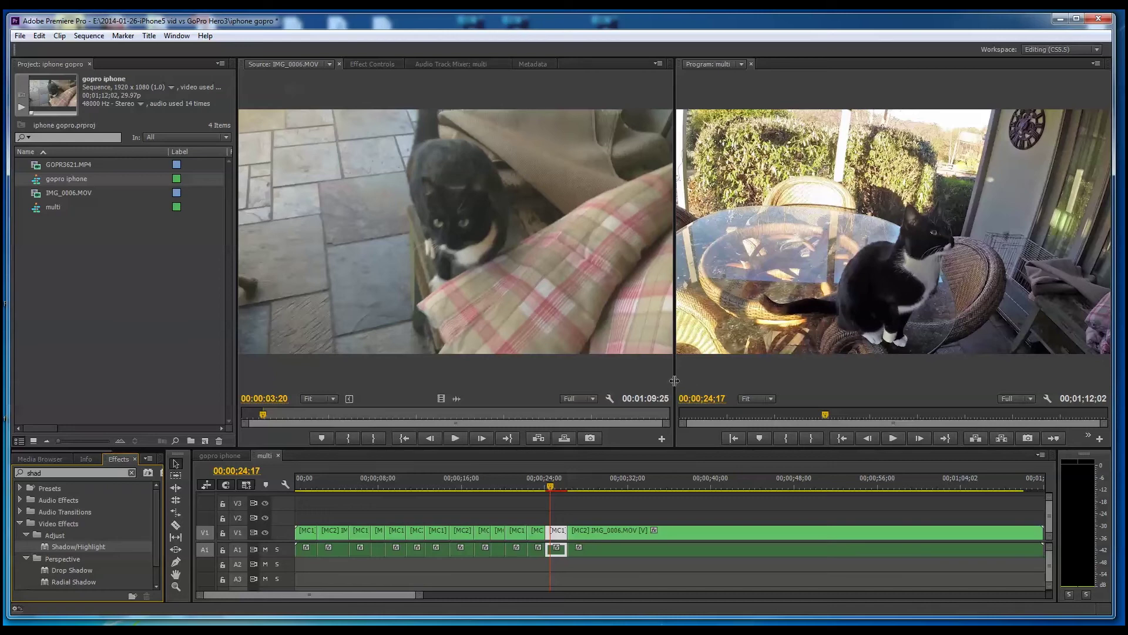
drag(674, 381, 674, 383)
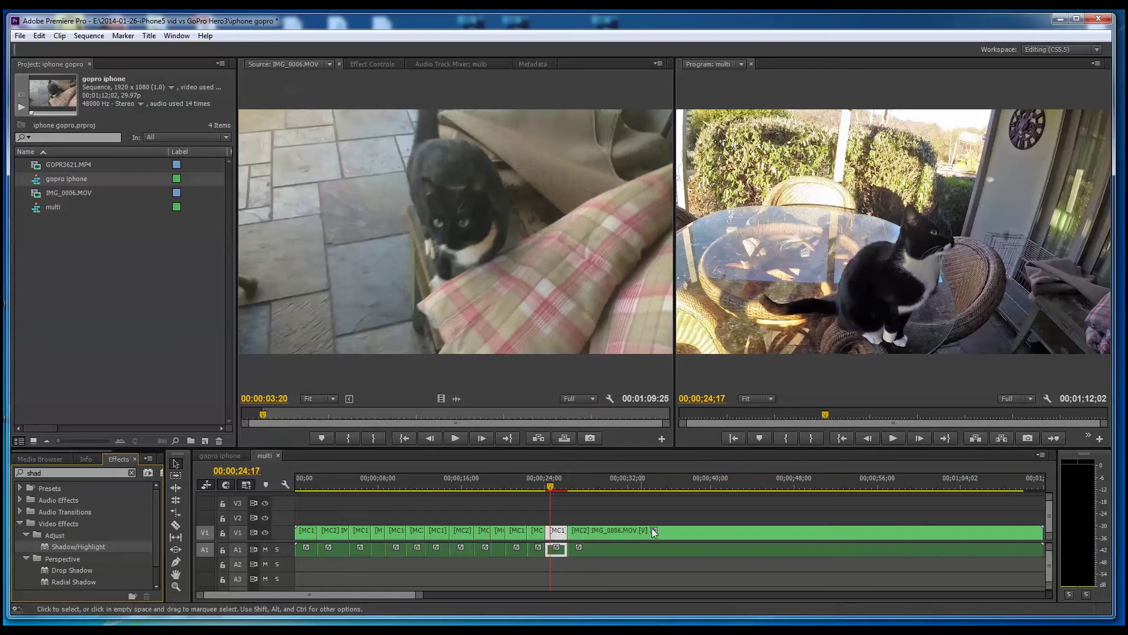
drag(421, 595, 505, 600)
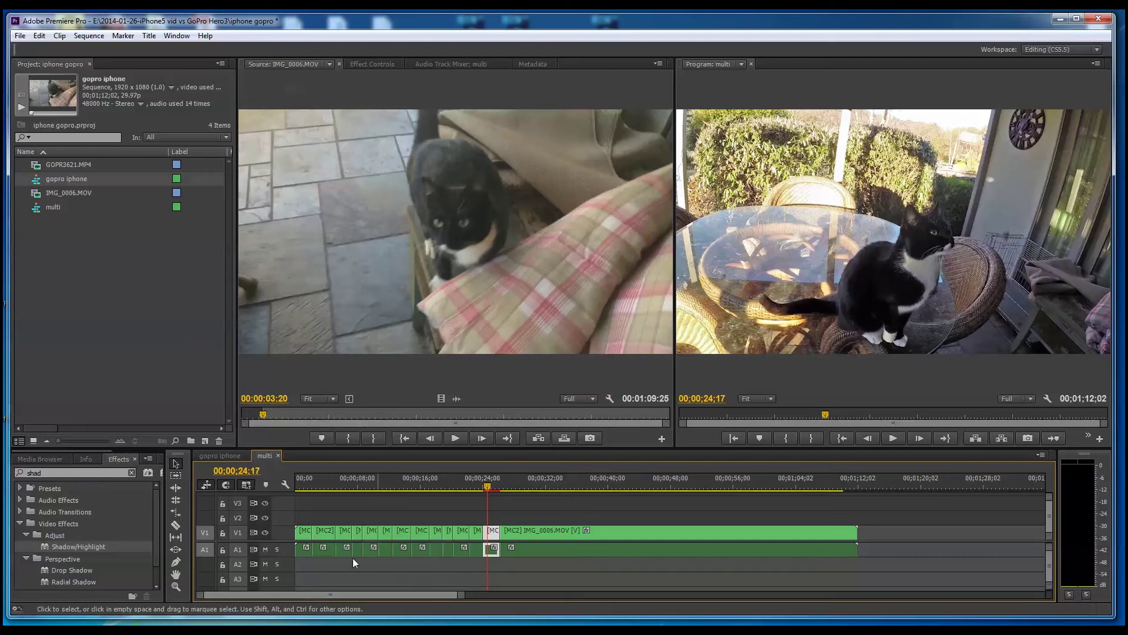
Step: Minimize Premiere Pro, open GoPro Studio, and scrub its storyboard from the first clip into the third clip, GOPR3621
click(1060, 18)
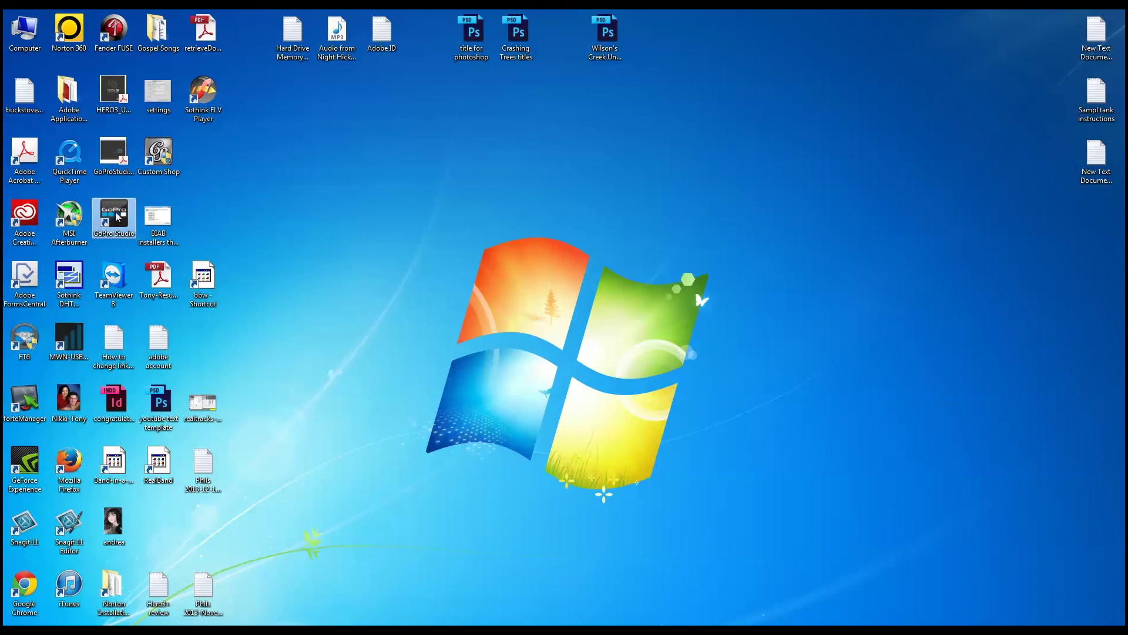
double_click(118, 217)
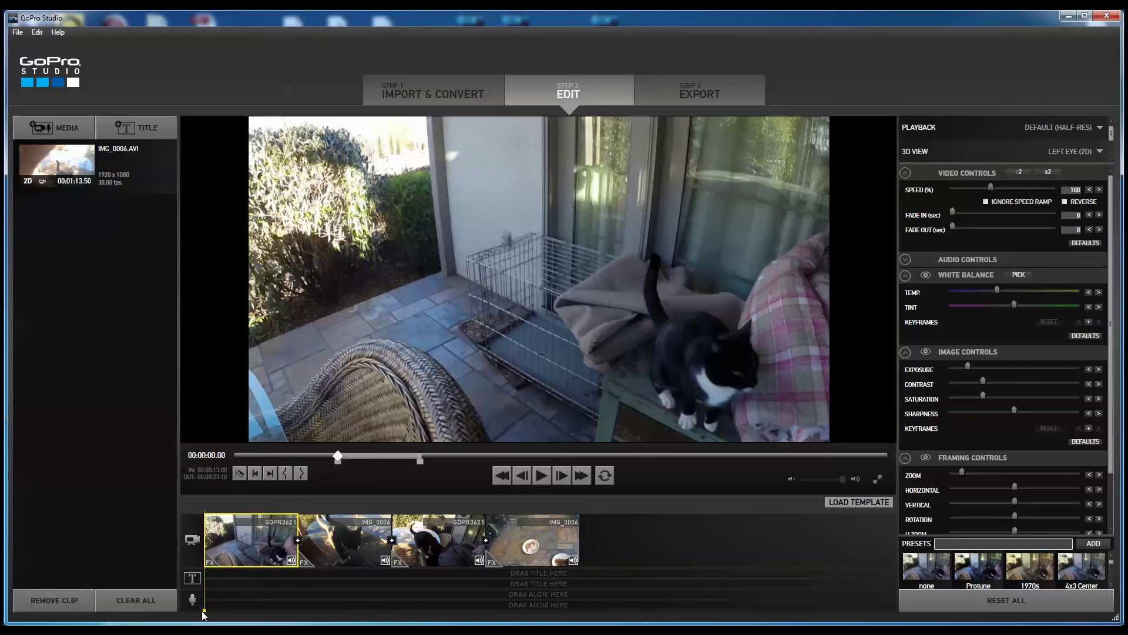
drag(209, 612, 447, 605)
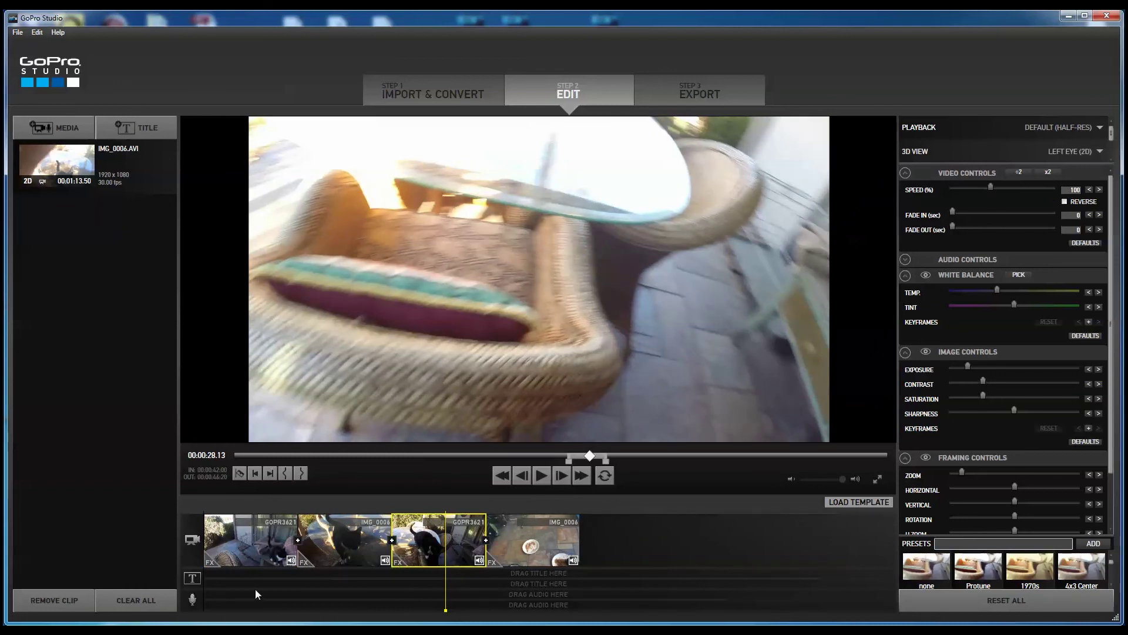